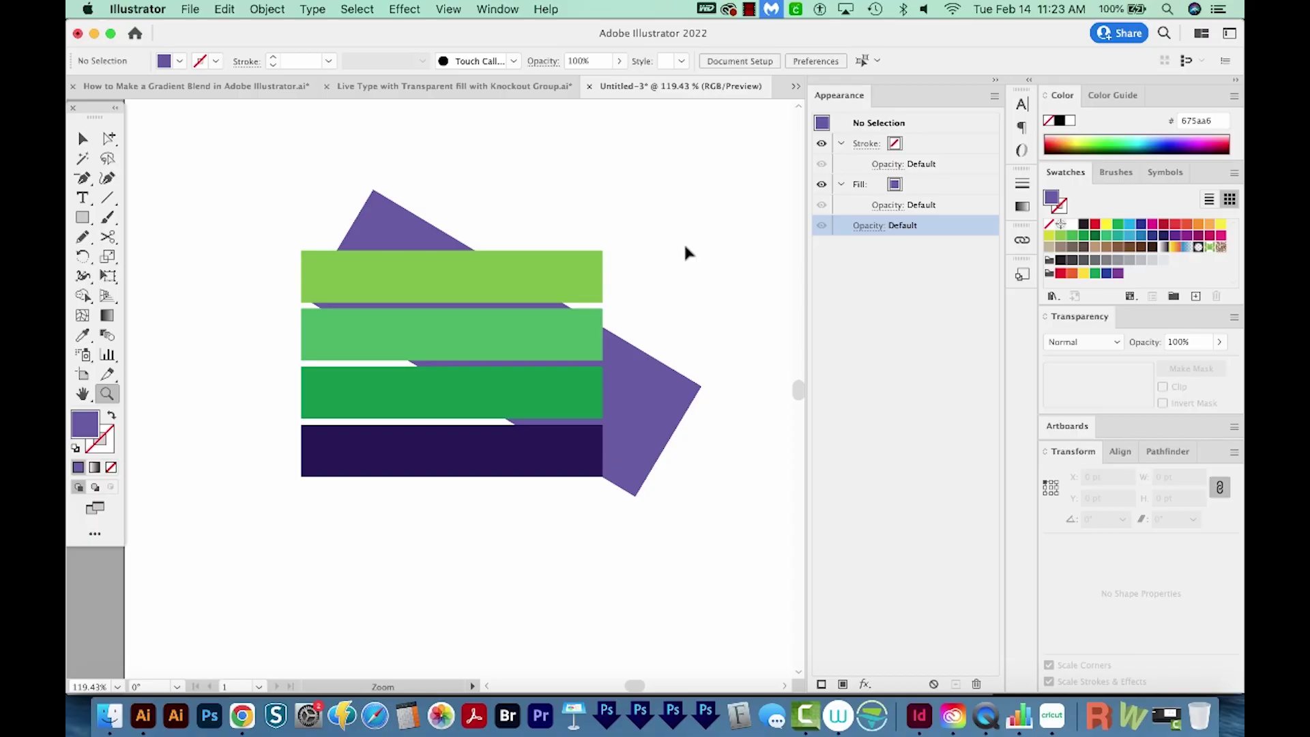
Step: Type the word 'Hello' as a new text object above the striped shapes
{"action": "key", "text": "v"}
{"action": "left_click_drag", "start_coordinate": [679, 211], "coordinate": [260, 641]}
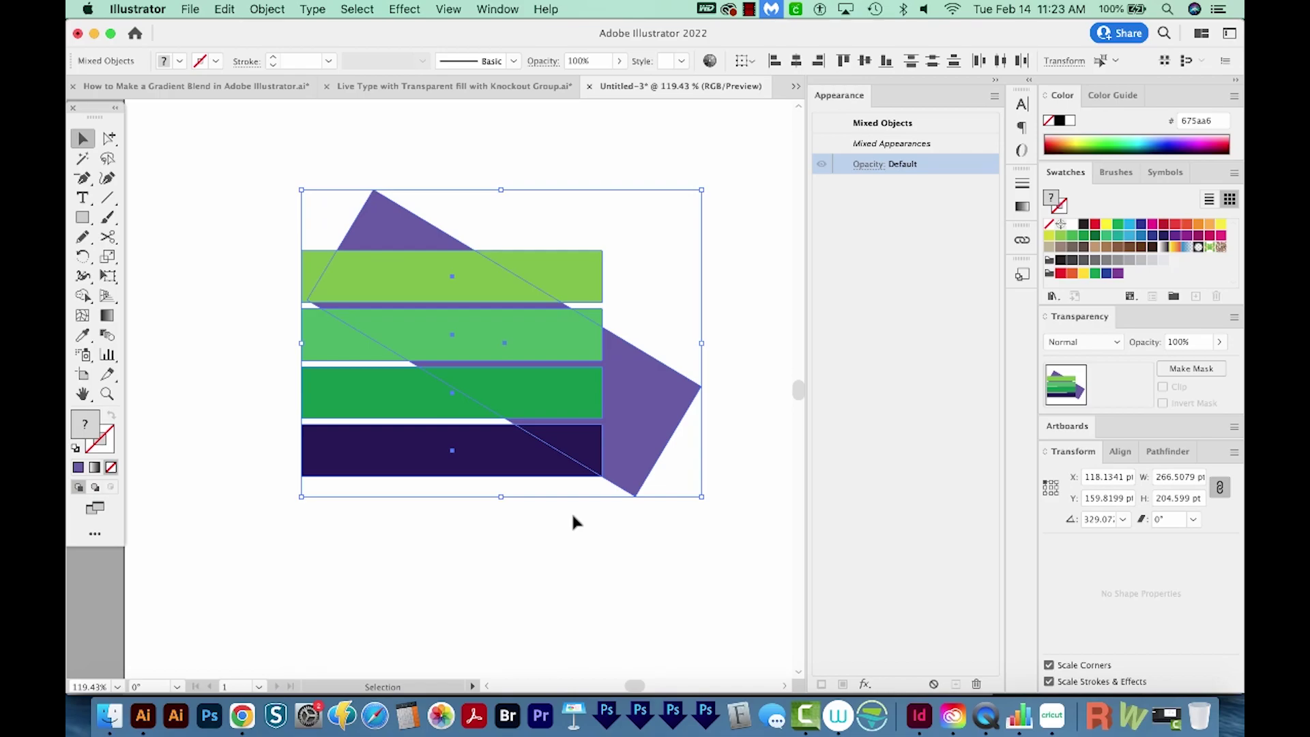
{"action": "scroll", "coordinate": [573, 522], "scroll_direction": "up", "scroll_amount": 2}
{"action": "left_click", "coordinate": [484, 213]}
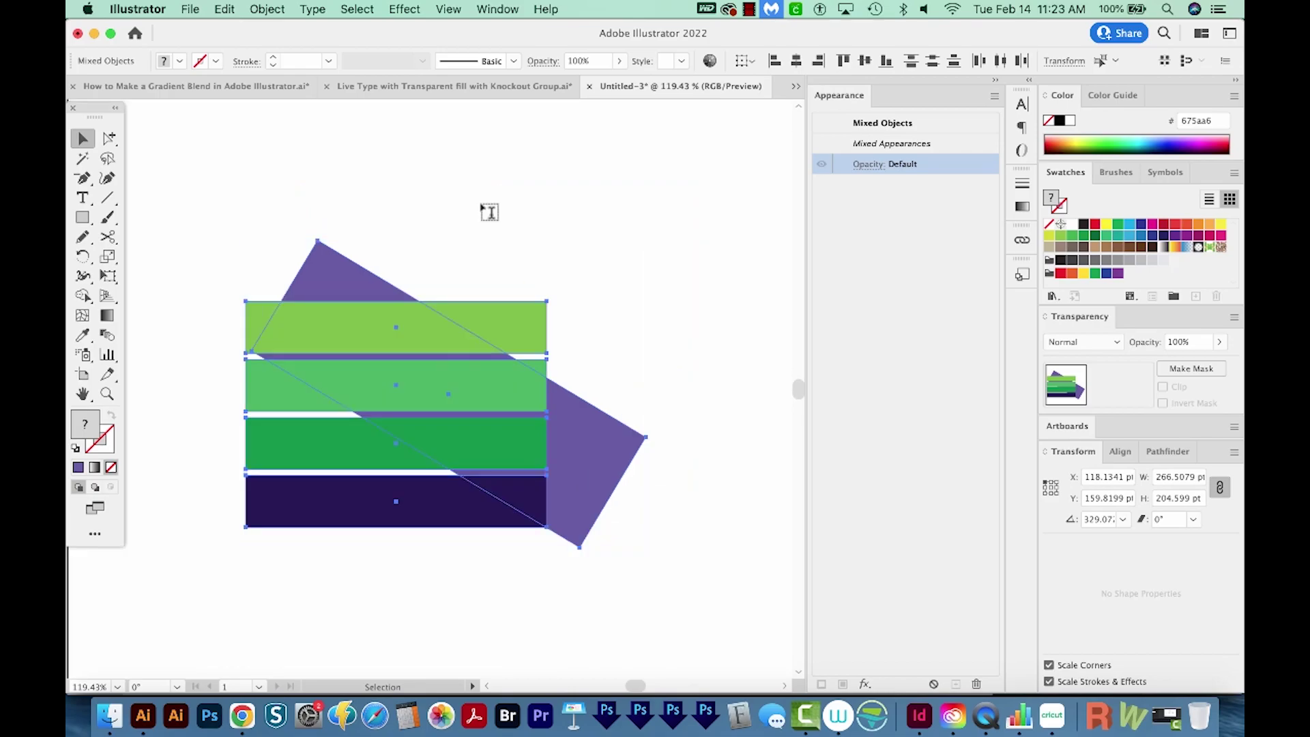
{"action": "key", "text": "t"}
{"action": "left_click", "coordinate": [482, 204]}
{"action": "type", "text": "Hello"}
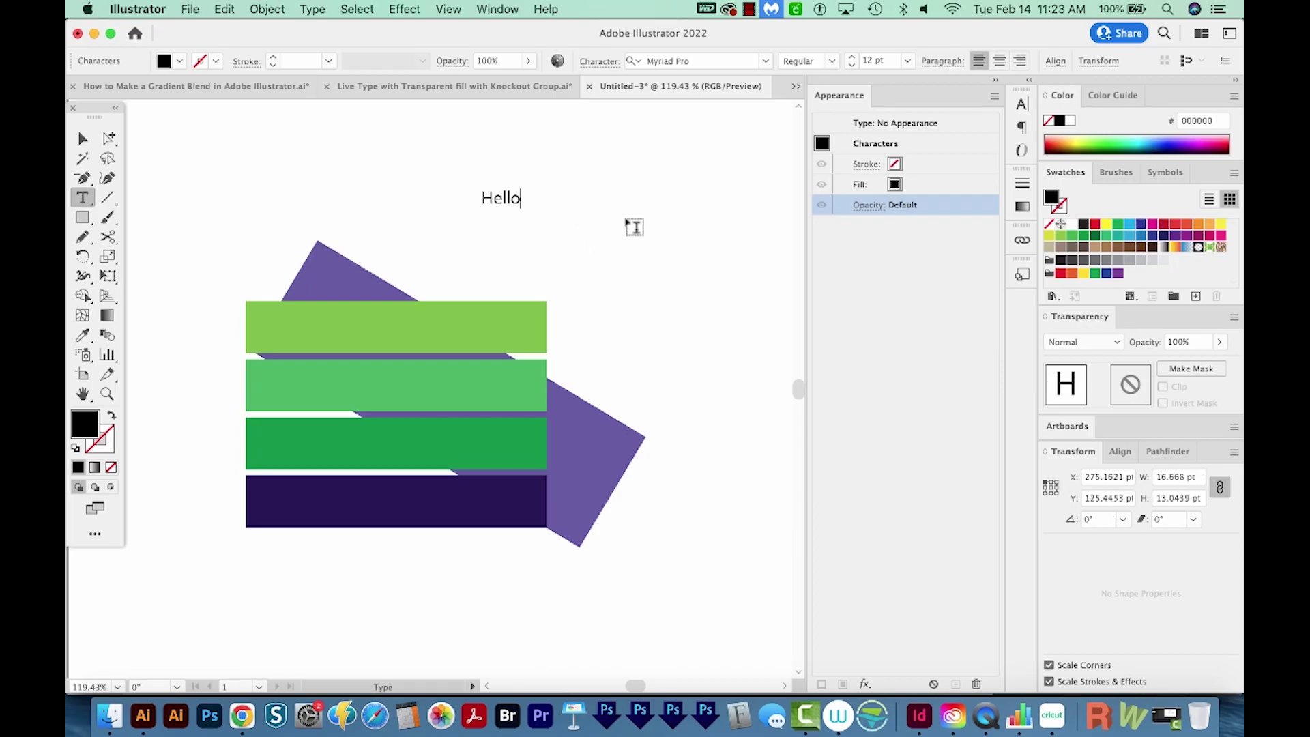
{"action": "key", "text": "Escape"}
Step: Set Hello in Eds Market Bold Script, enlarge it to about 84 pt, and select its overall appearance
{"action": "left_click", "coordinate": [689, 61]}
{"action": "type", "text": "eds"}
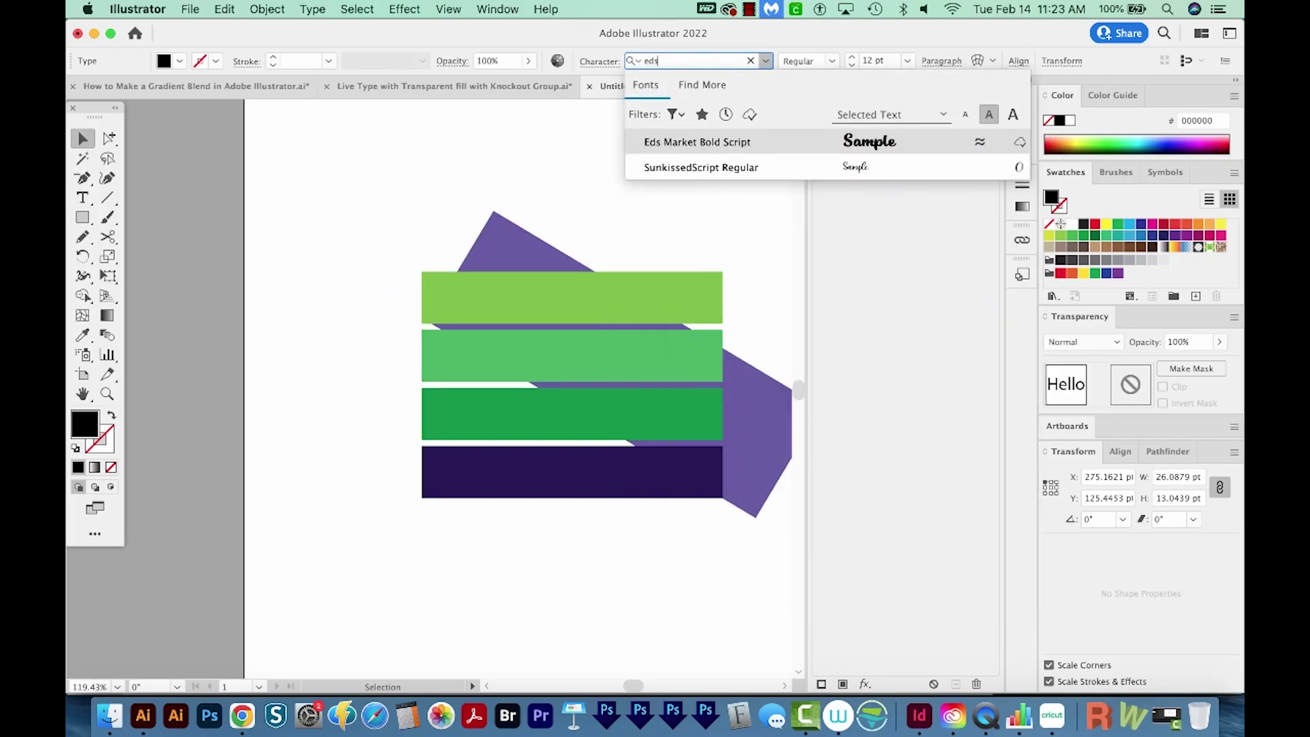
{"action": "left_click", "coordinate": [750, 143]}
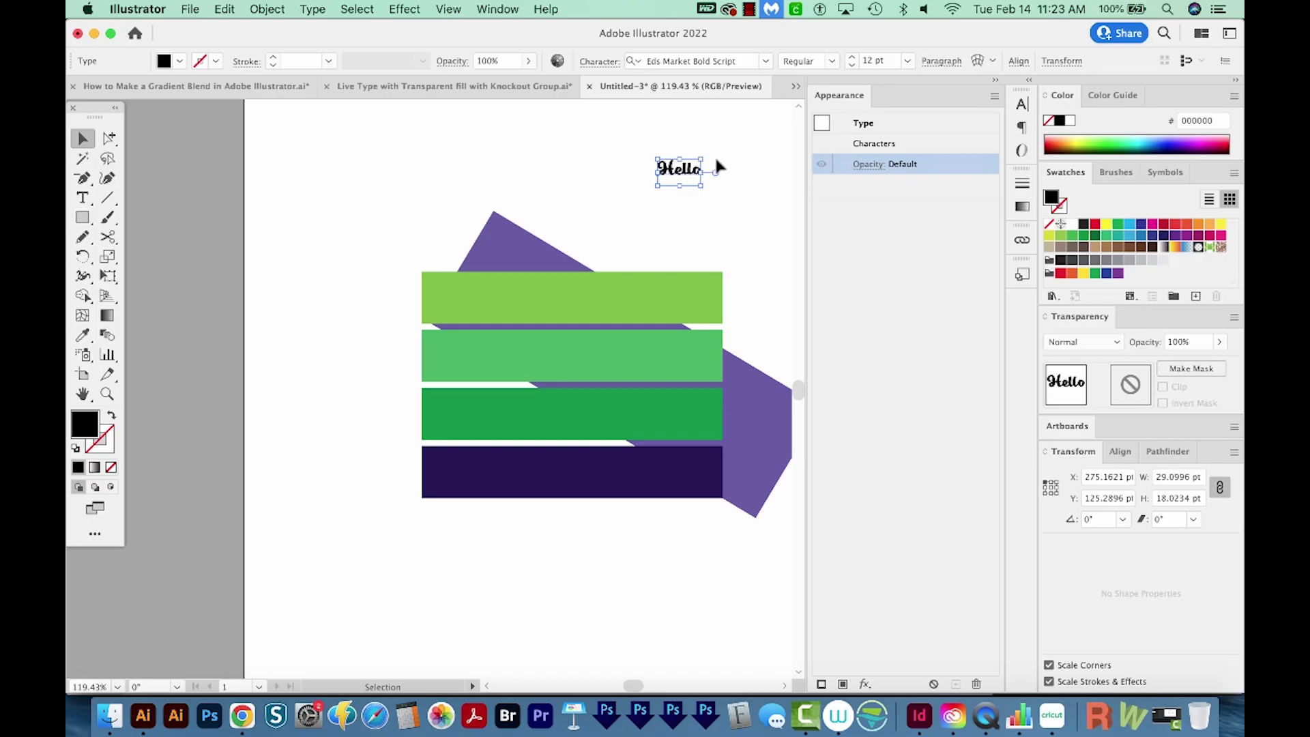
{"action": "scroll", "coordinate": [716, 164], "scroll_direction": "up", "scroll_amount": 5}
{"action": "left_click_drag", "start_coordinate": [695, 430], "coordinate": [693, 286]}
{"action": "left_click_drag", "start_coordinate": [694, 226], "coordinate": [497, 348]}
{"action": "scroll", "coordinate": [614, 341], "scroll_direction": "down", "scroll_amount": 4}
{"action": "left_click", "coordinate": [896, 133]}
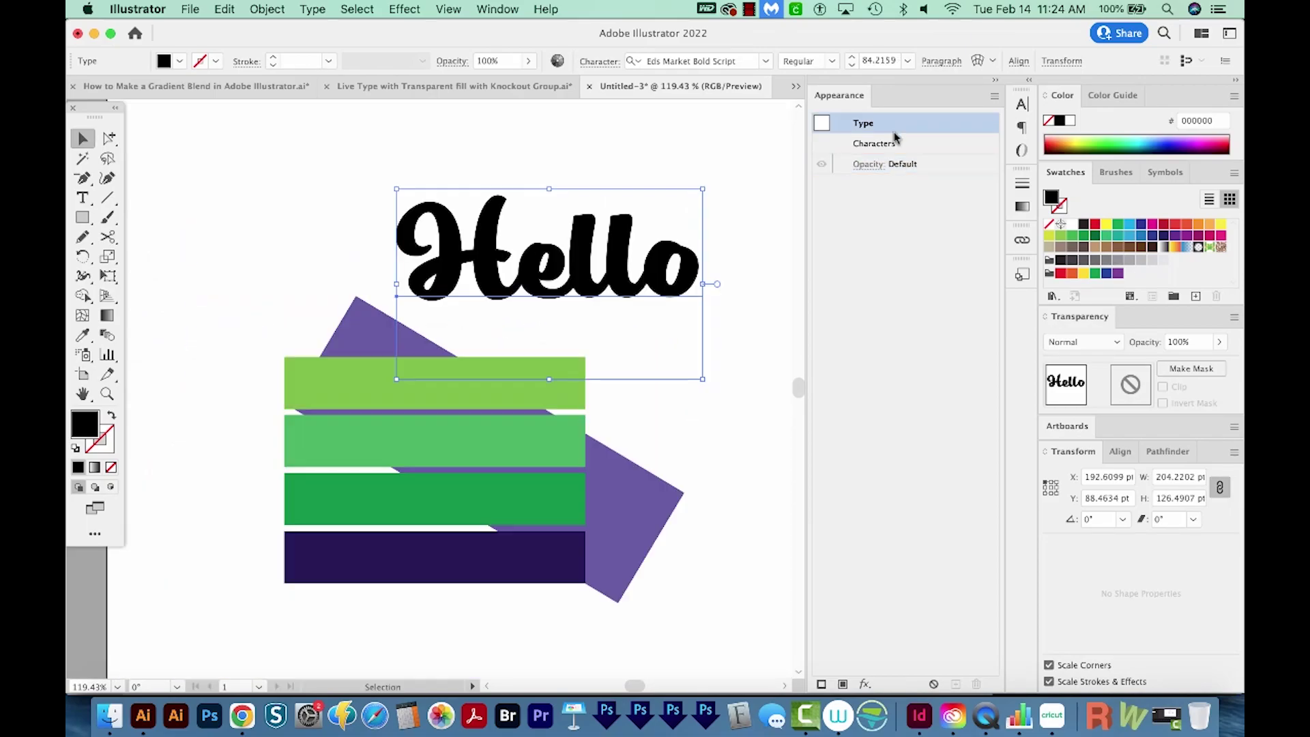
{"action": "left_click", "coordinate": [994, 96]}
Step: Add a new fill to Hello, delete the character-level fill, and duplicate the fill into two layers
{"action": "left_click", "coordinate": [1064, 98]}
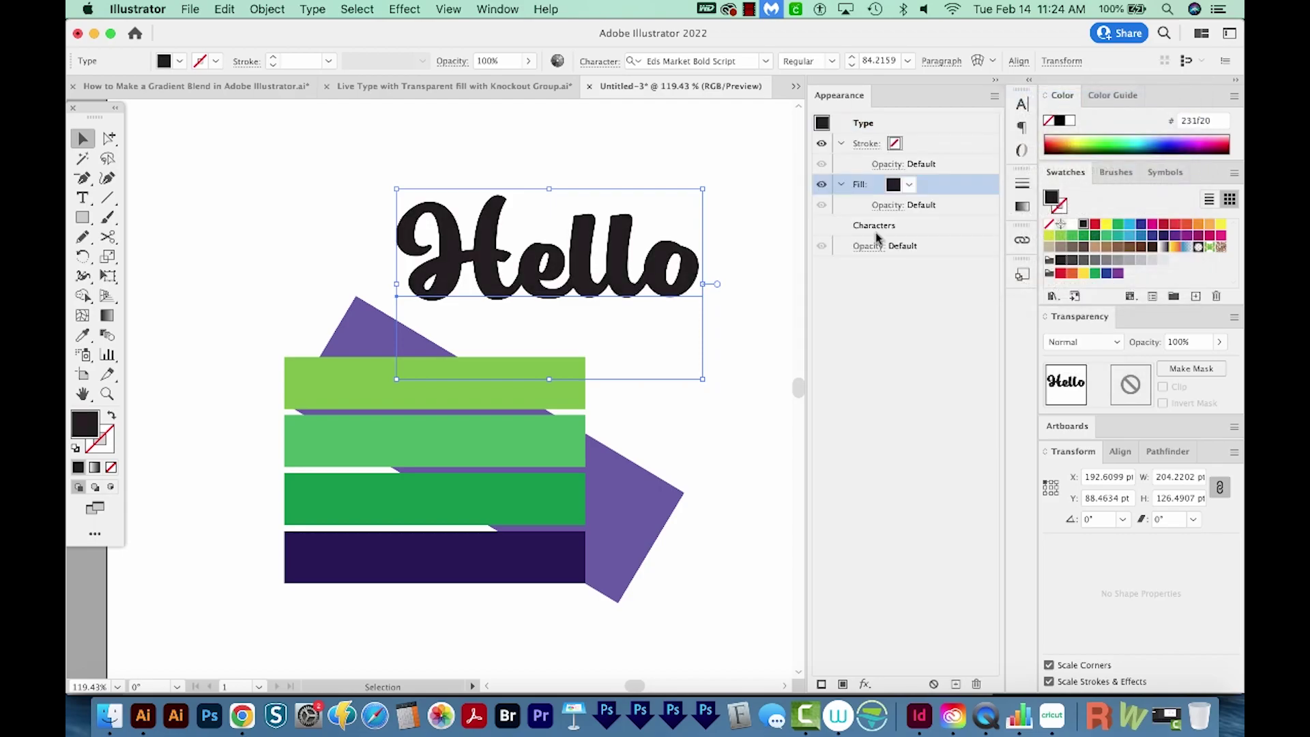
{"action": "double_click", "coordinate": [877, 228]}
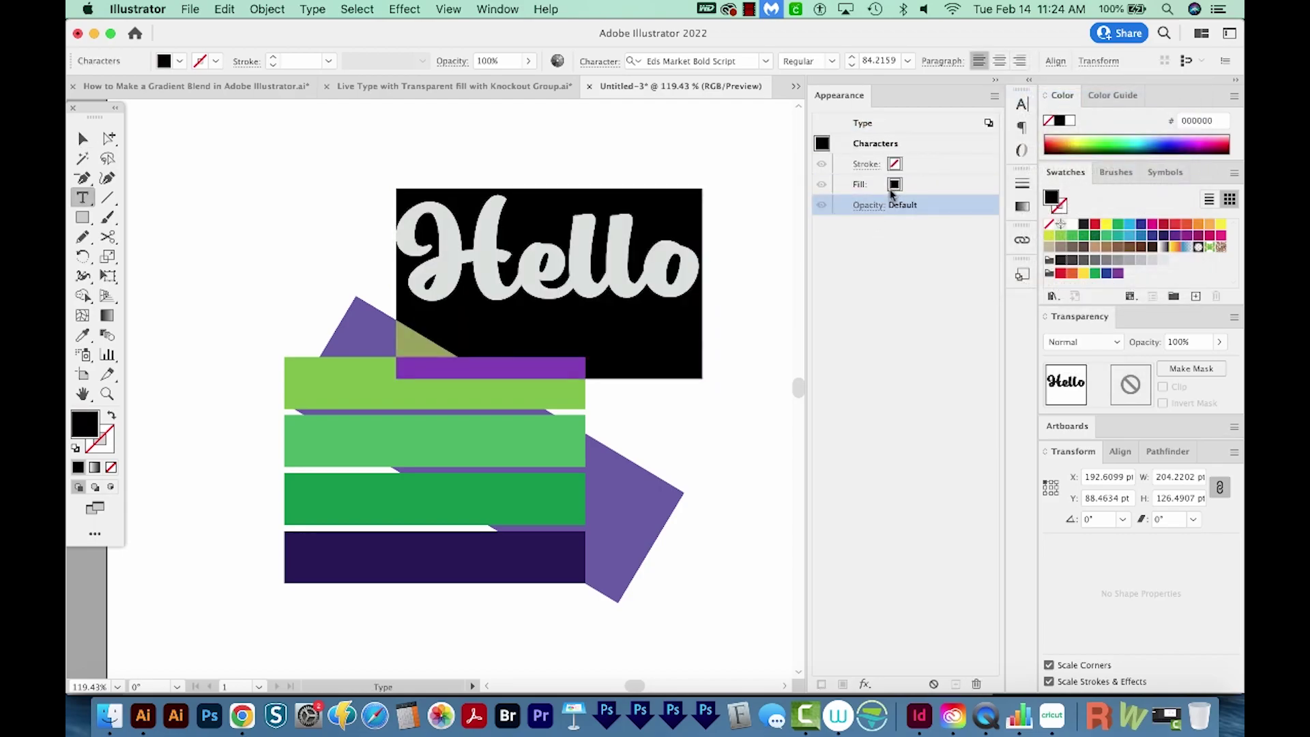
{"action": "left_click", "coordinate": [890, 191]}
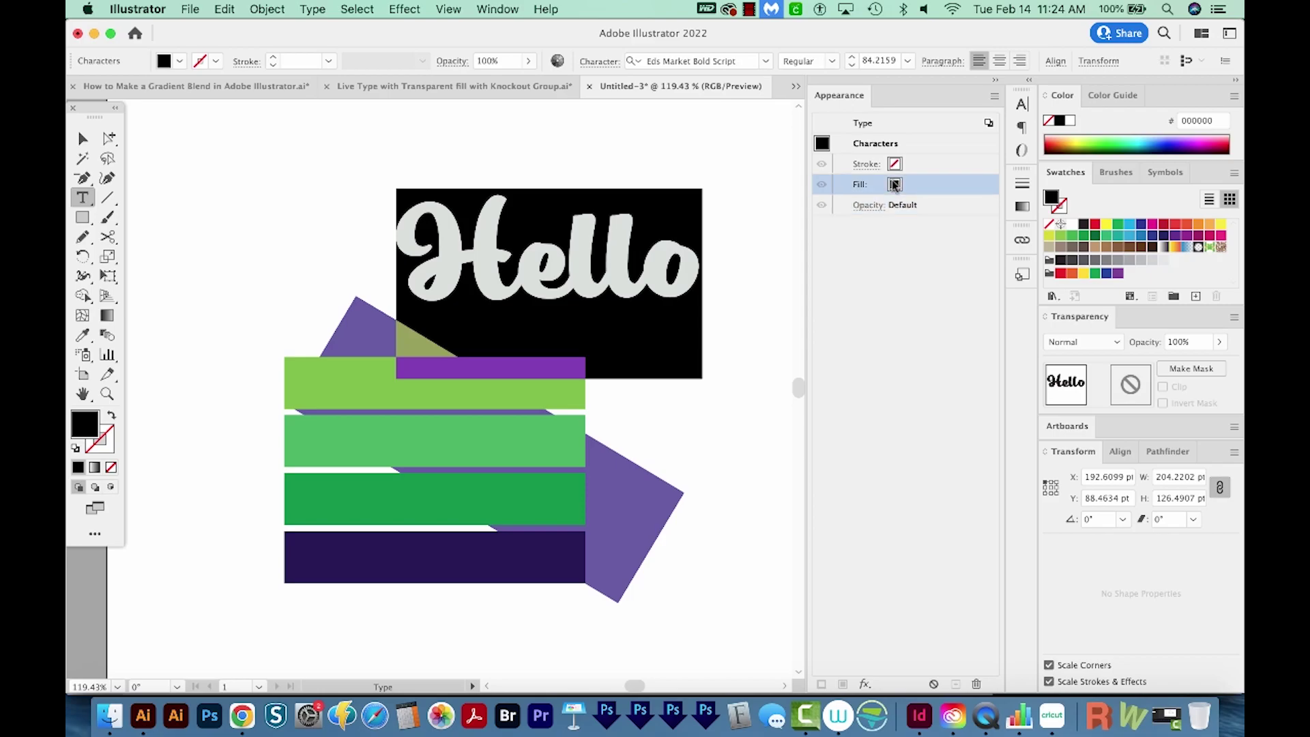
{"action": "left_click", "coordinate": [977, 683]}
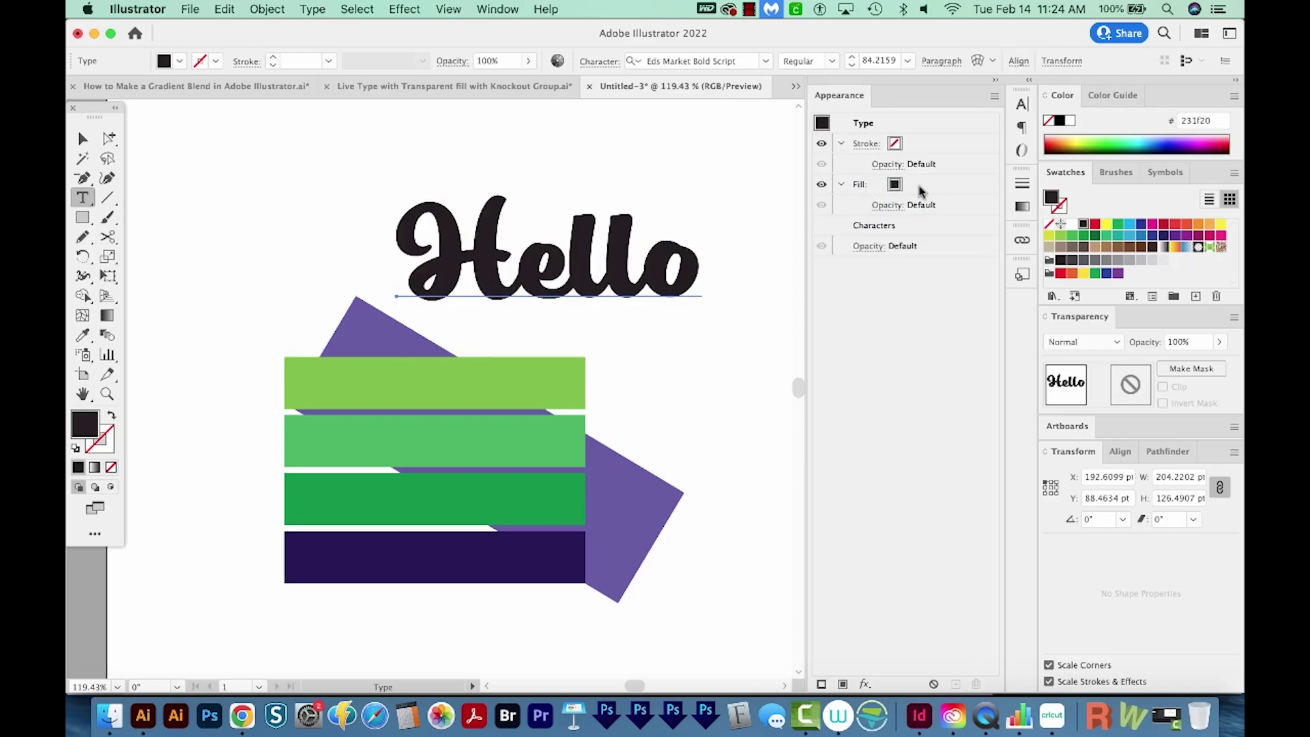
{"action": "left_click", "coordinate": [920, 191]}
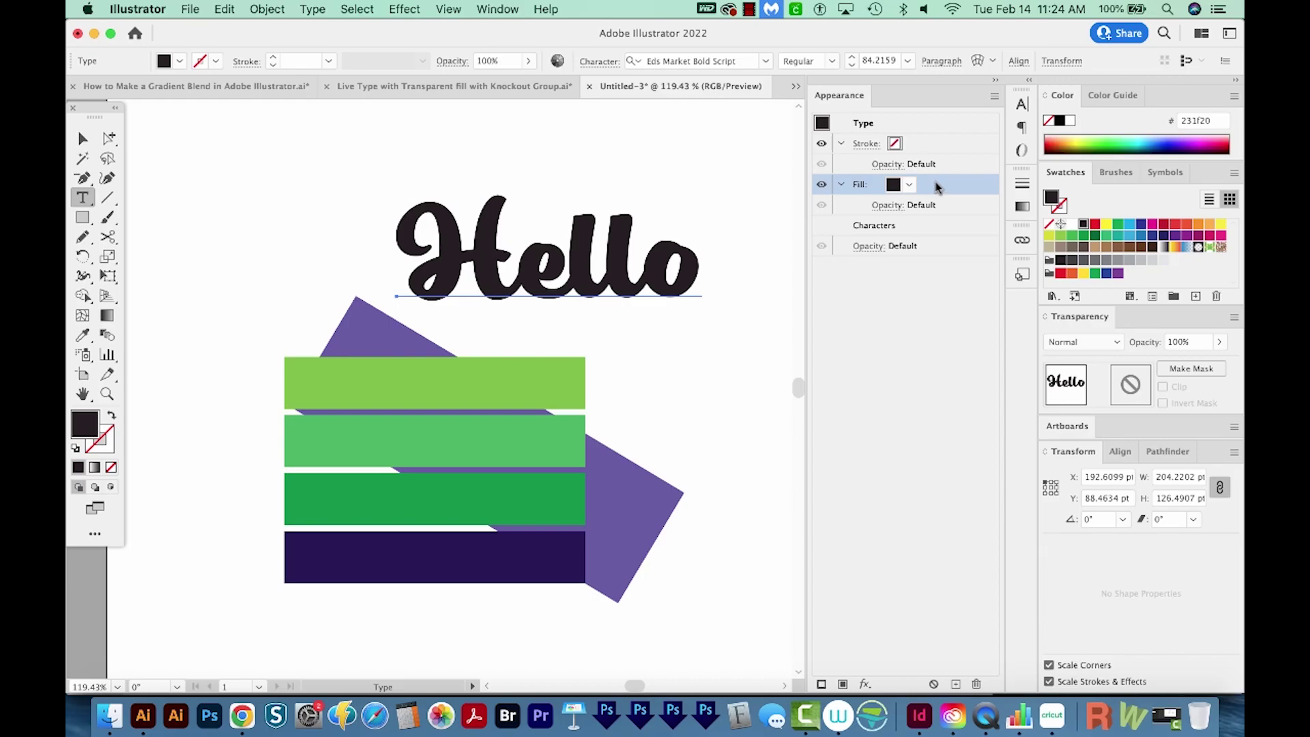
{"action": "left_click", "coordinate": [940, 181]}
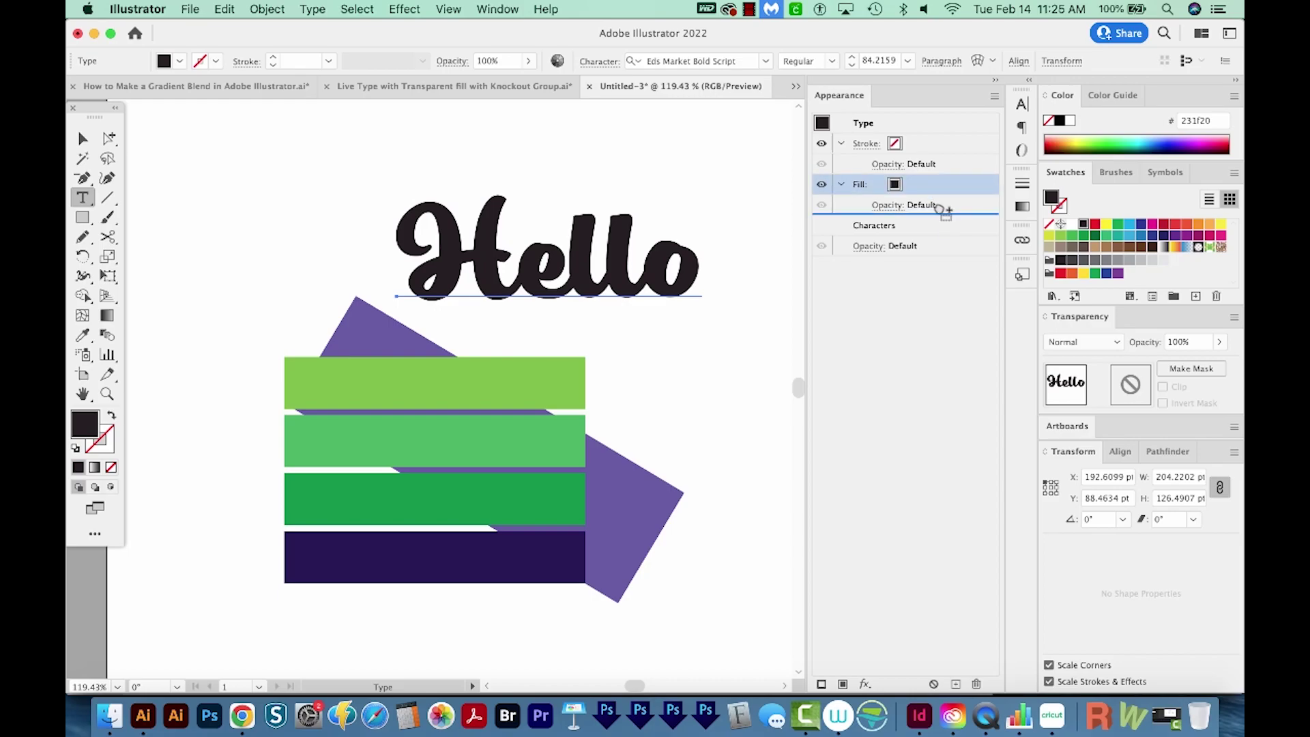
{"action": "left_click_drag", "start_coordinate": [940, 207], "coordinate": [940, 218]}
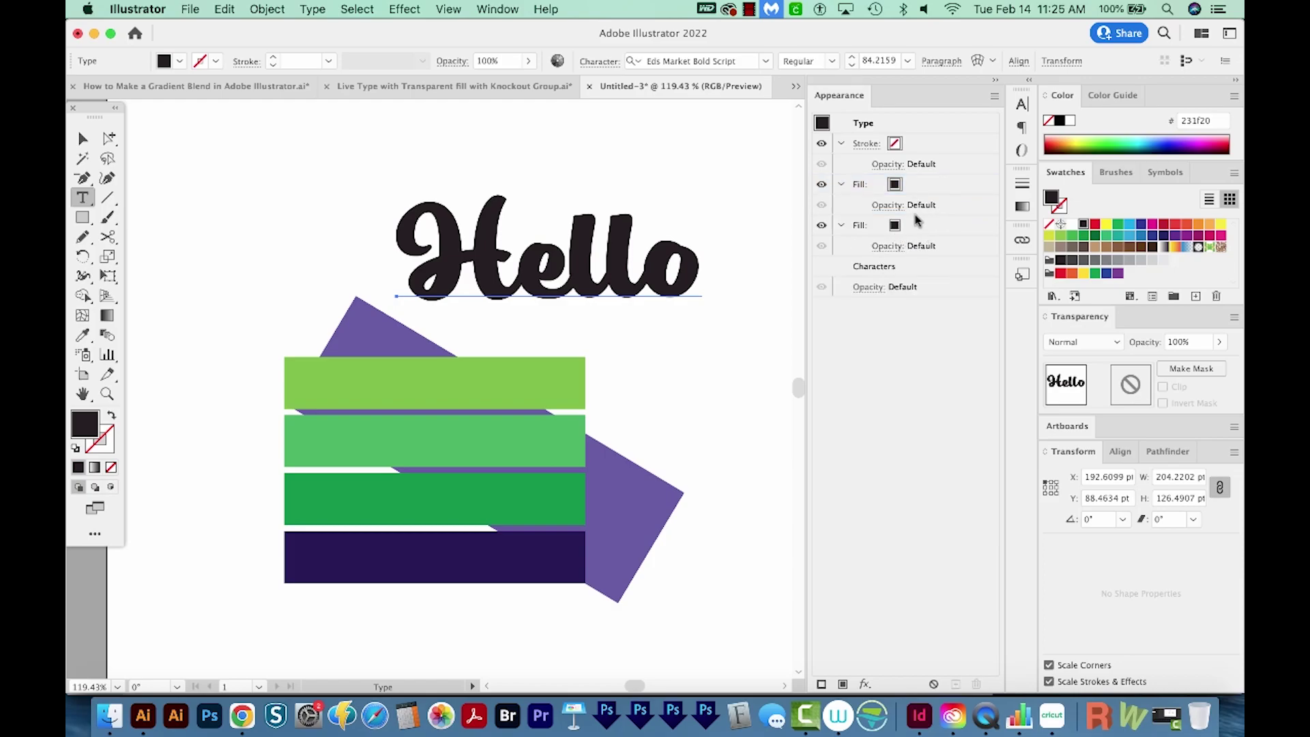
Step: Make the top fill 0% opaque and colour the second fill magenta
{"action": "left_click", "coordinate": [890, 208]}
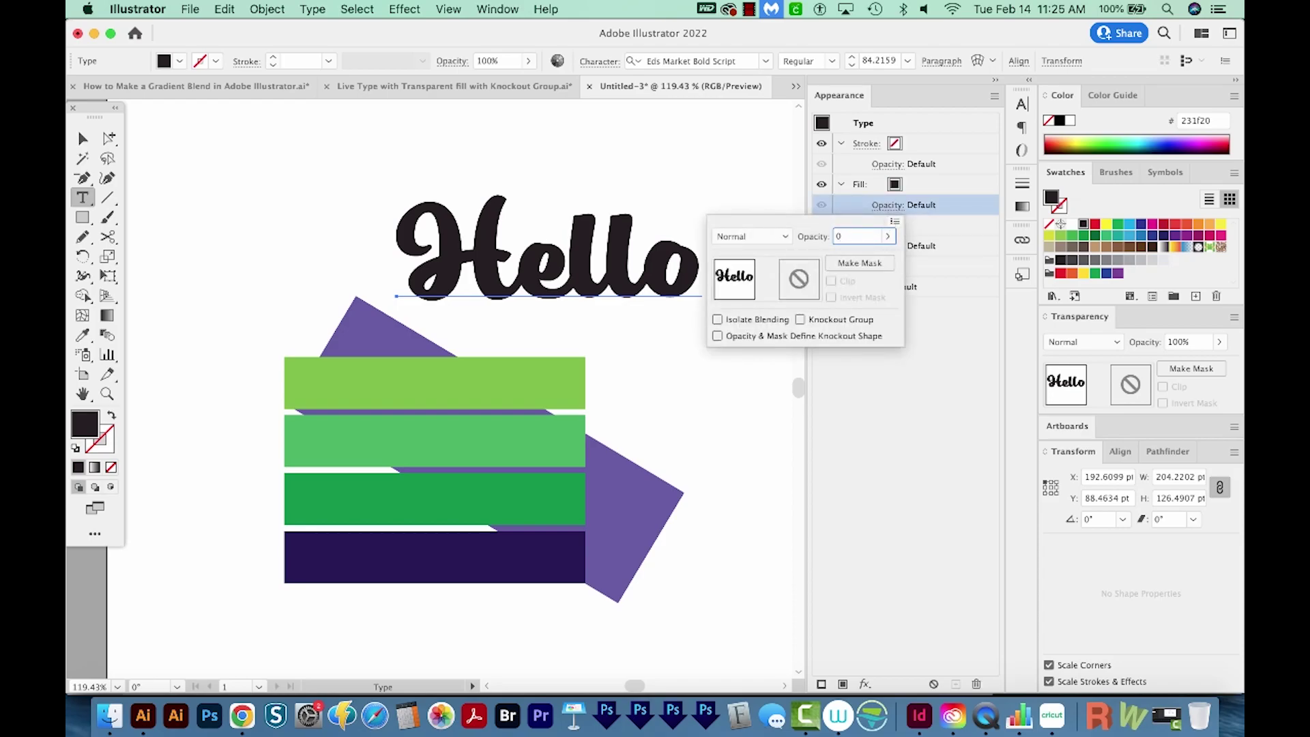
{"action": "key", "text": "Return"}
{"action": "left_click", "coordinate": [932, 226]}
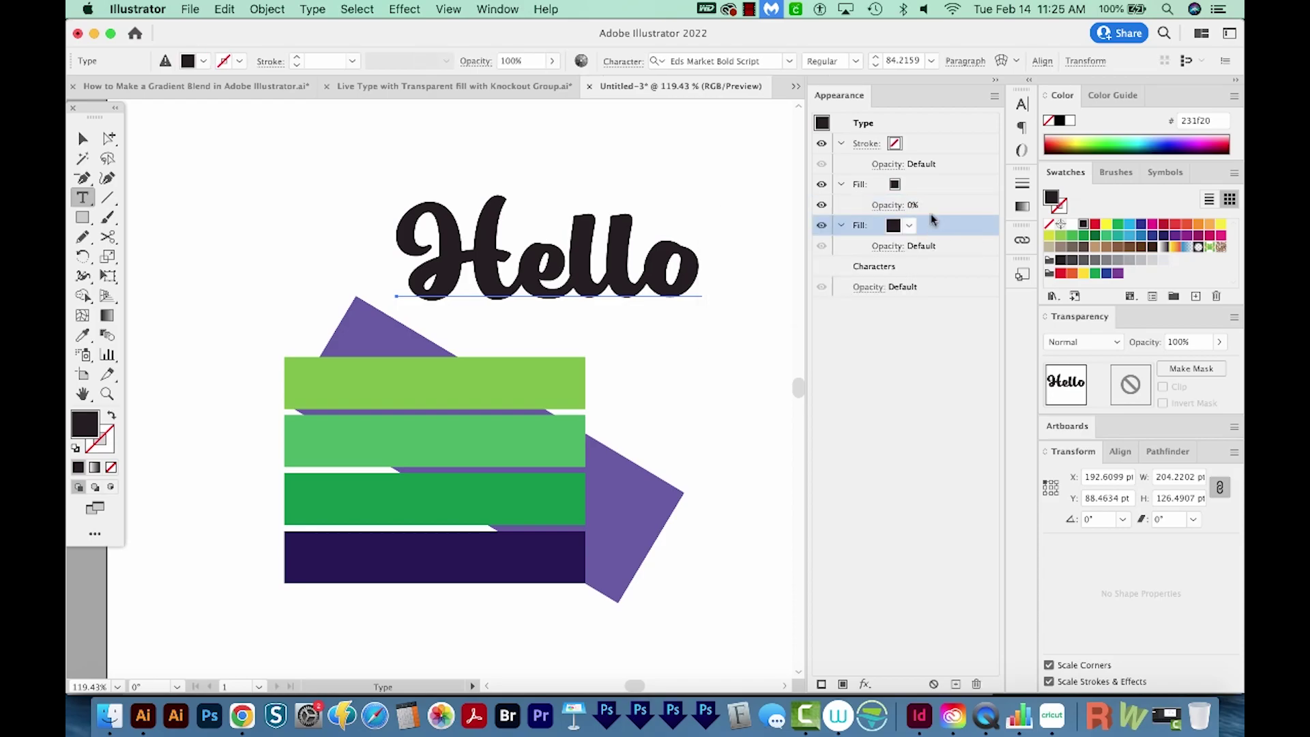
{"action": "left_click", "coordinate": [1151, 227]}
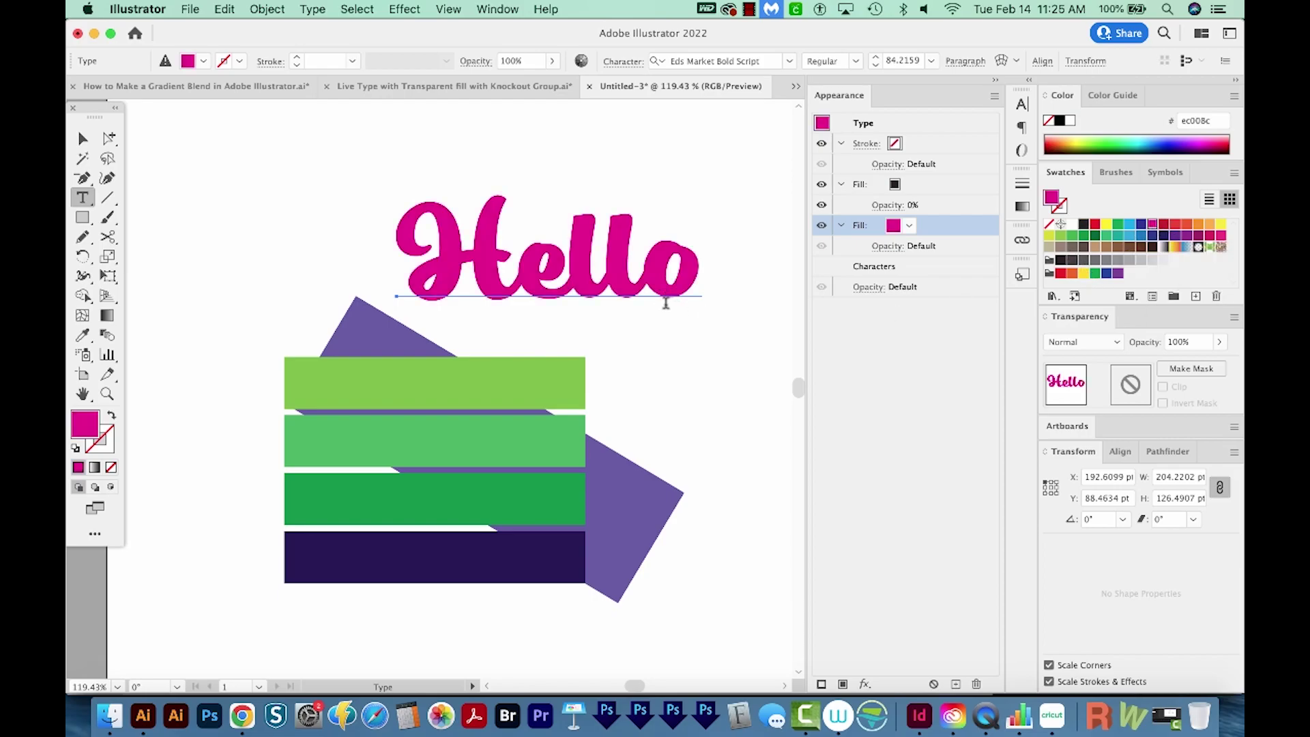
Step: Apply an Effect > Path > Offset Path to the magenta fill
{"action": "left_click", "coordinate": [403, 10]}
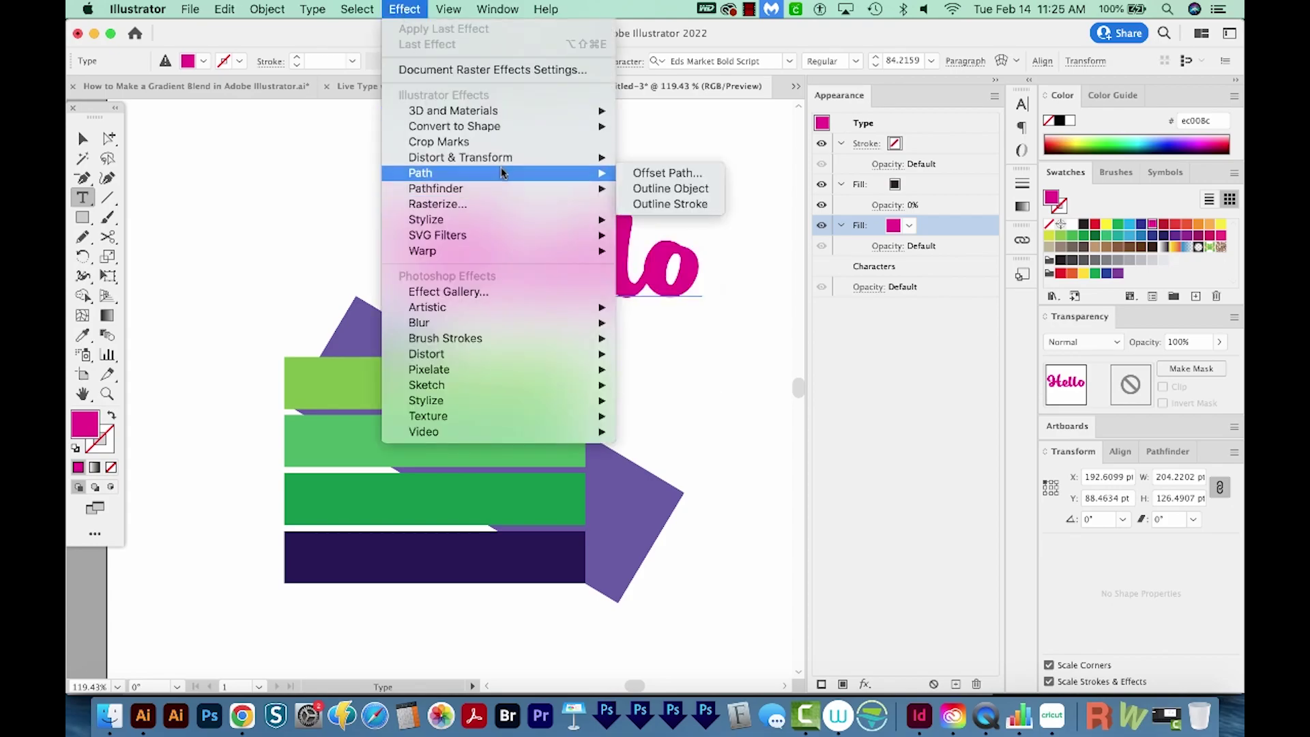
{"action": "mouse_move", "coordinate": [486, 157]}
{"action": "left_click", "coordinate": [666, 173]}
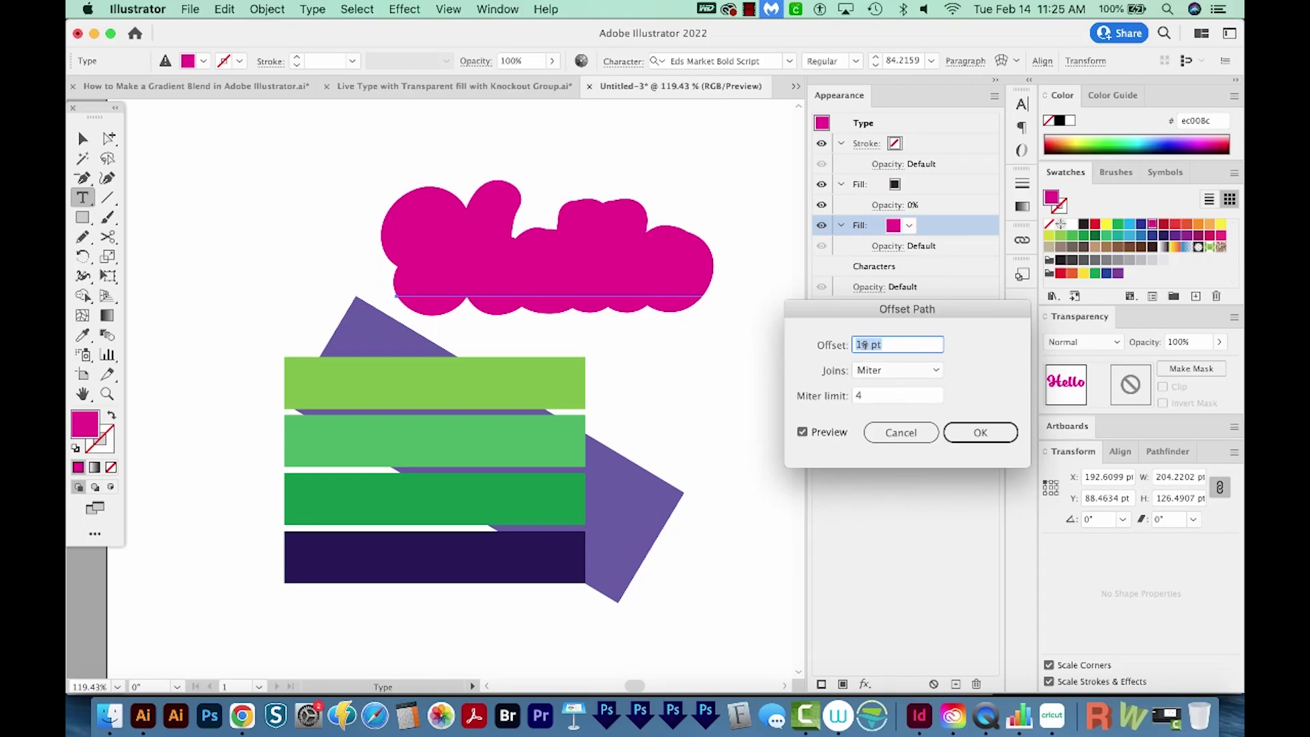
{"action": "left_click", "coordinate": [980, 433]}
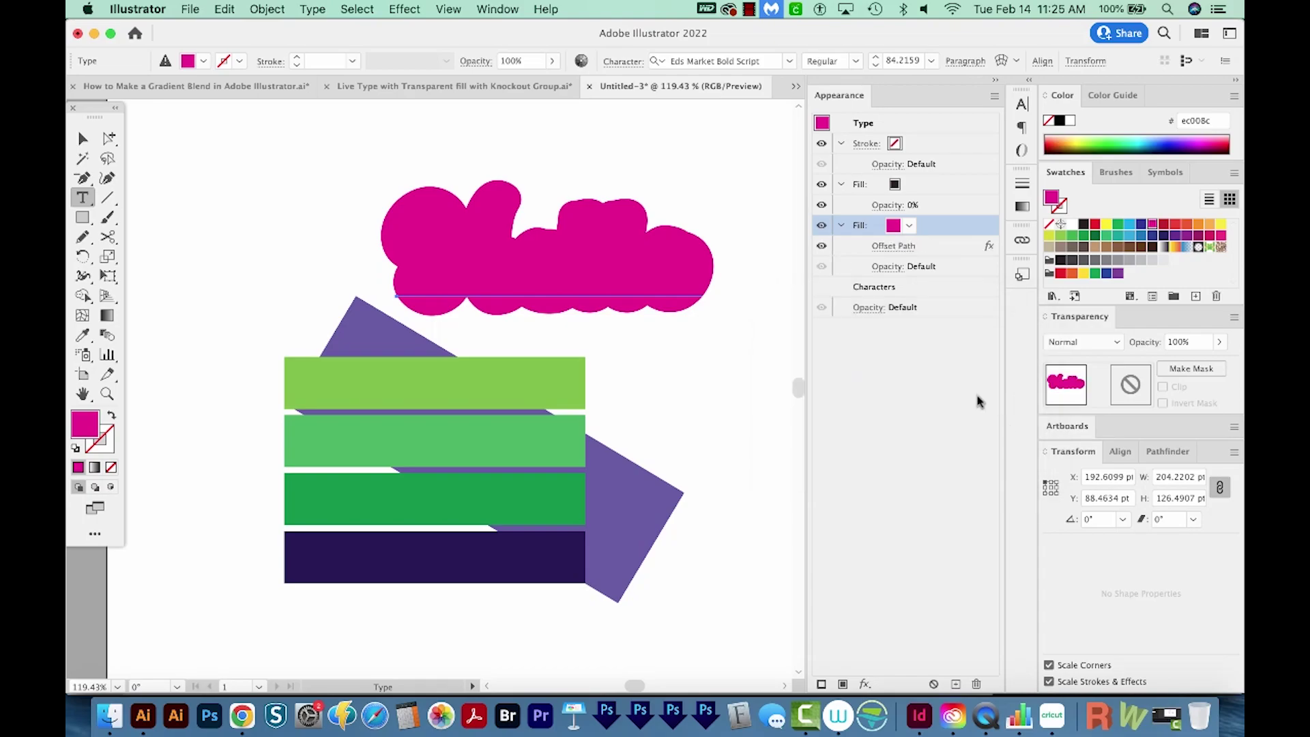
{"action": "left_click", "coordinate": [887, 205]}
Step: Set the top fill back to 0% opacity and turn on Knockout Group for the Hello text
{"action": "key", "text": "Return"}
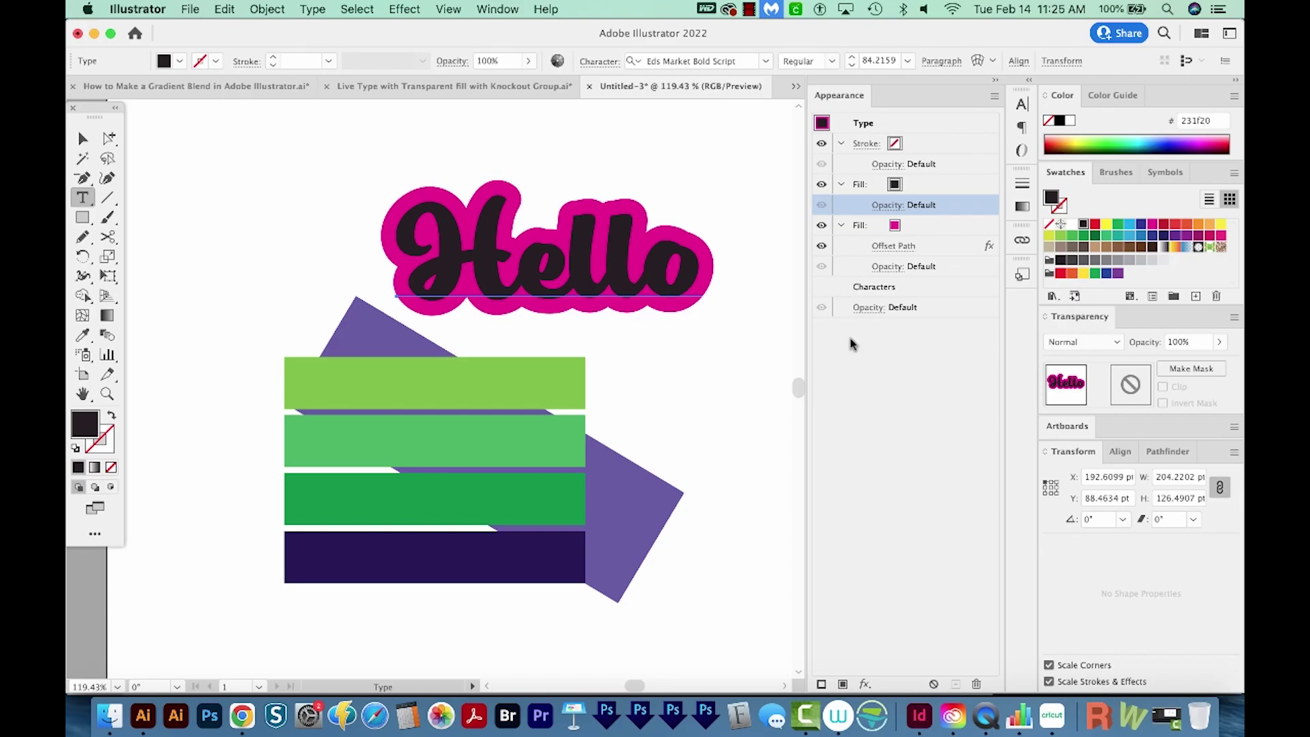
{"action": "left_click", "coordinate": [887, 207]}
{"action": "type", "text": "00"}
{"action": "key", "text": "Return"}
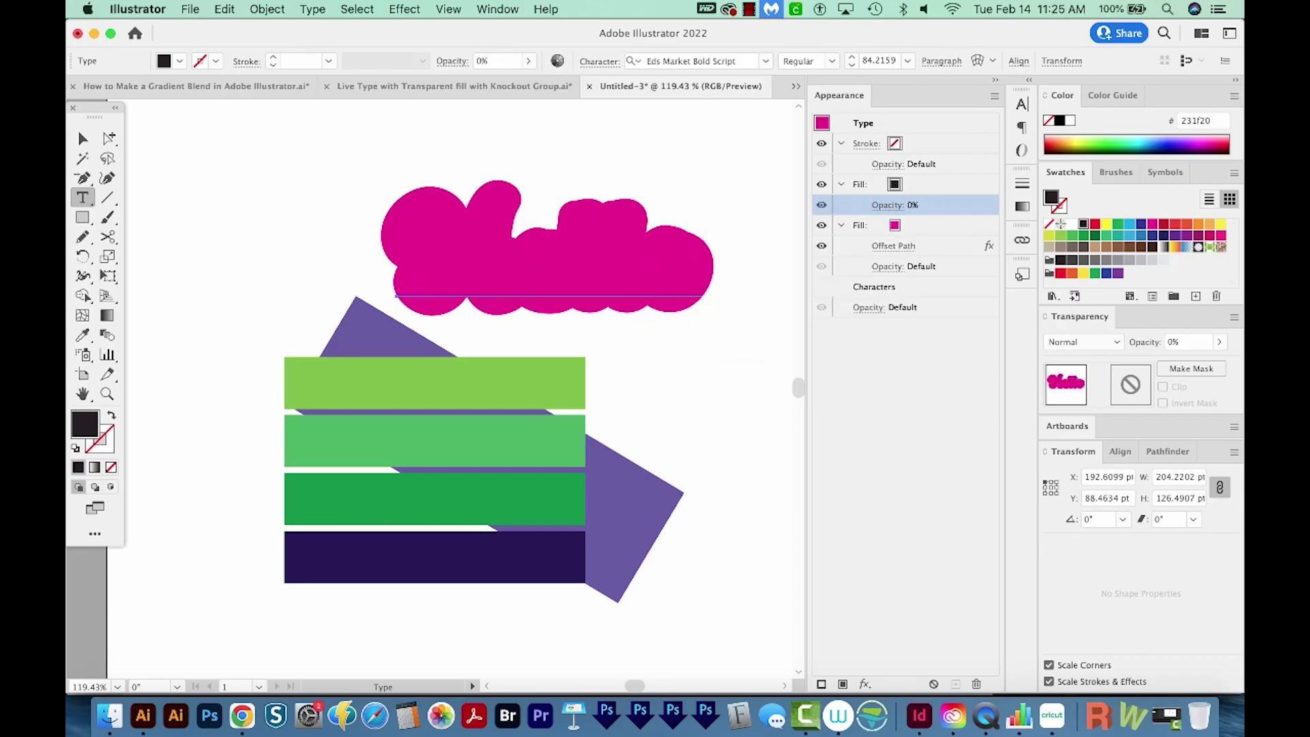
{"action": "left_click", "coordinate": [869, 311]}
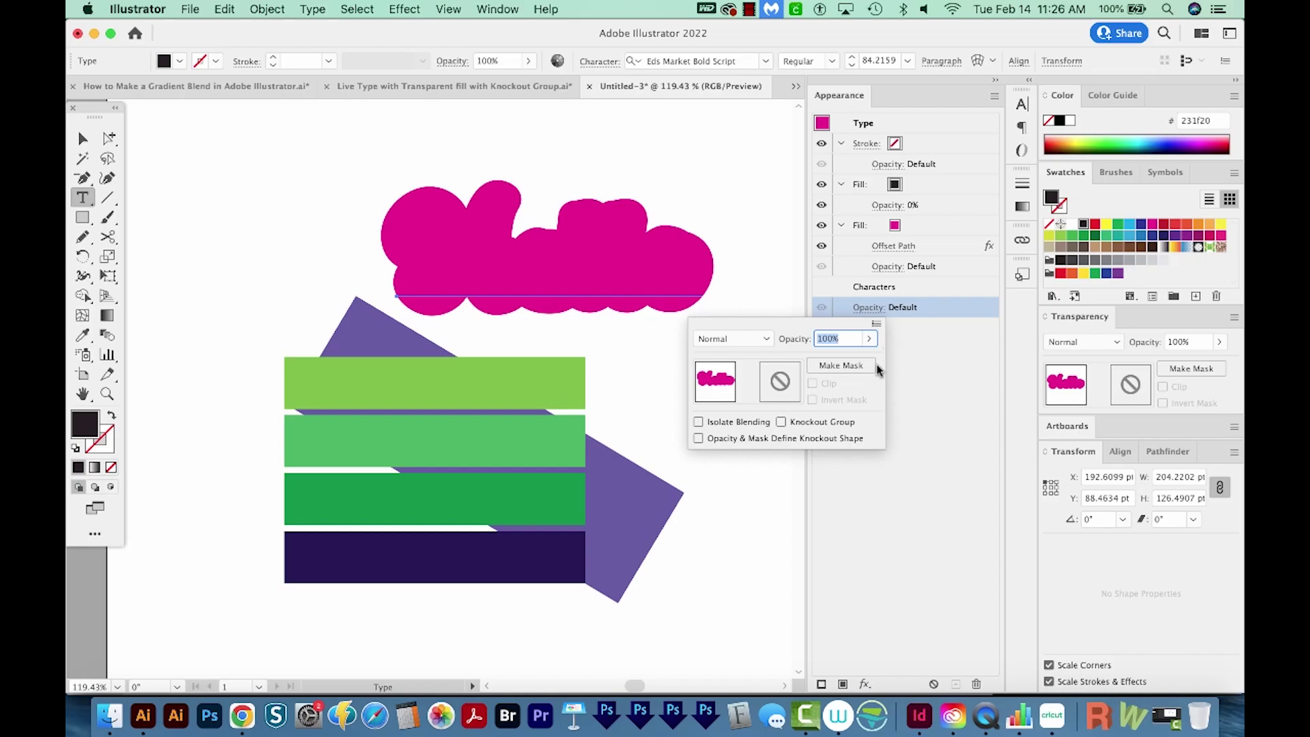
{"action": "left_click", "coordinate": [781, 422]}
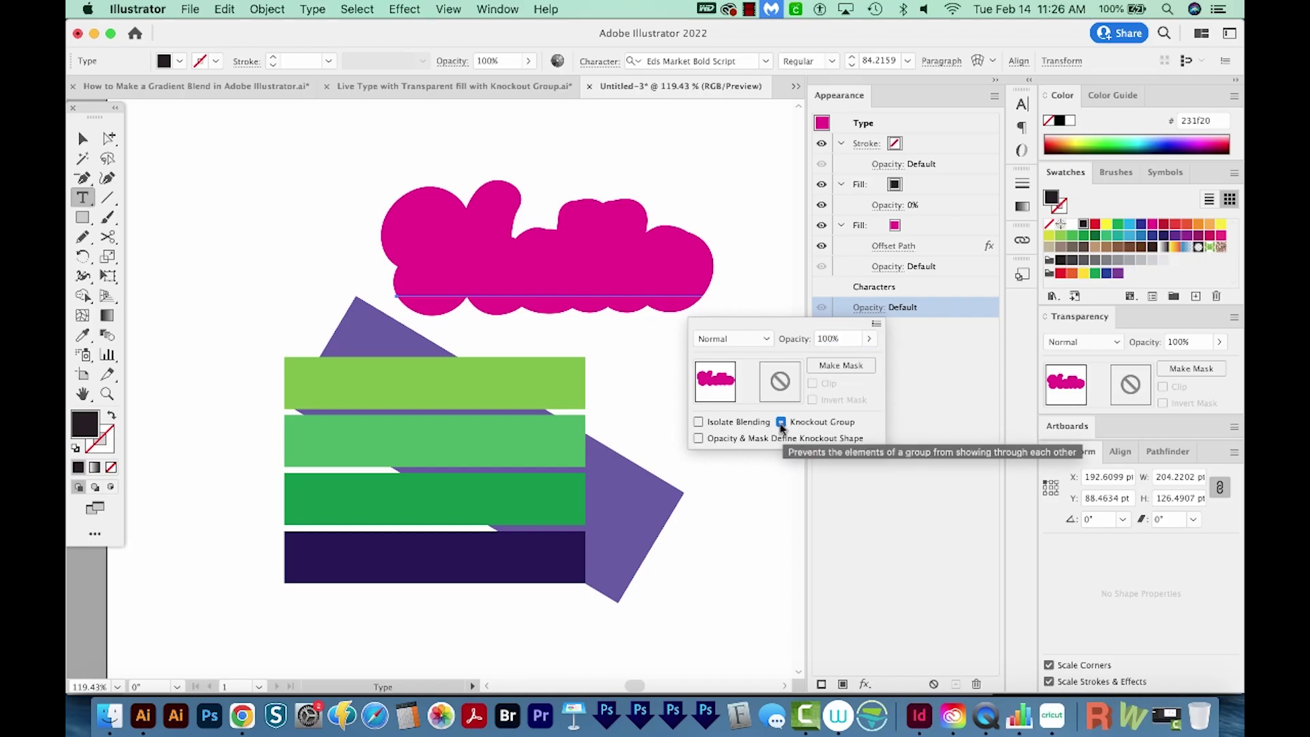
{"action": "left_click", "coordinate": [781, 422]}
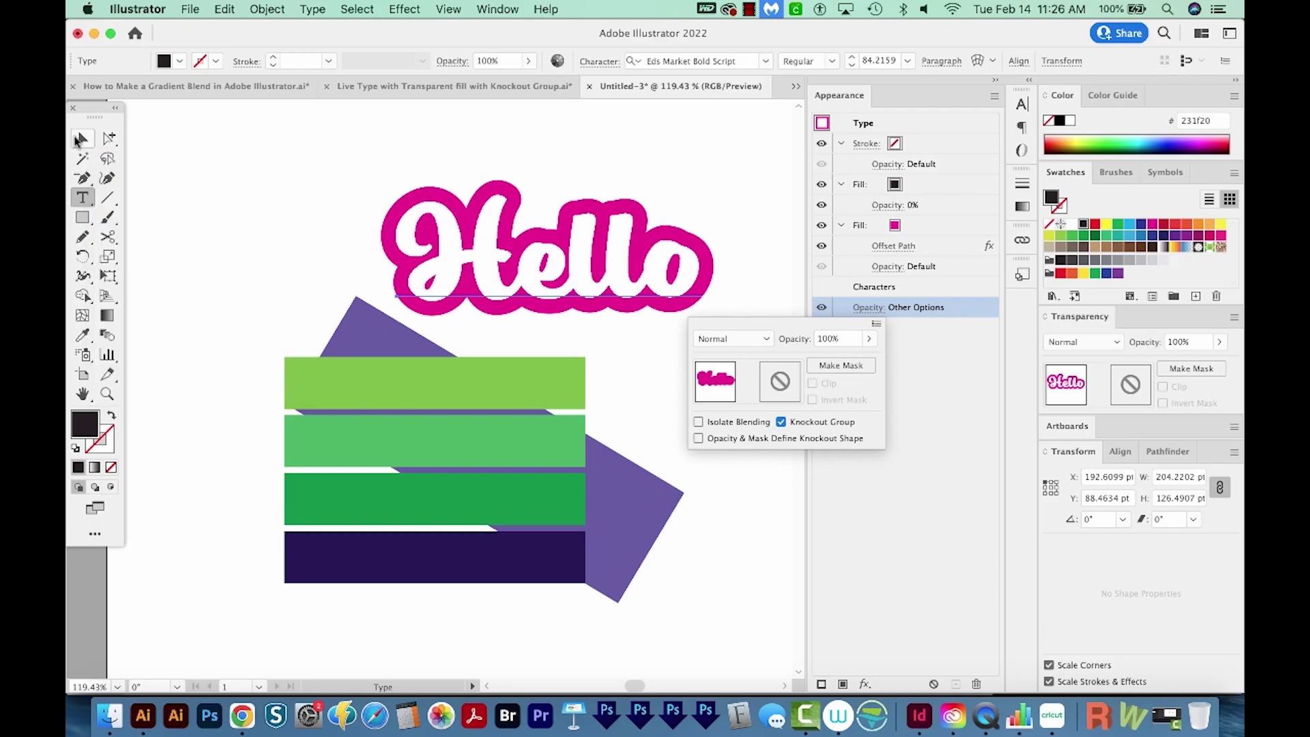
Step: Move the Hello lettering down-left over the green striped bars
{"action": "double_click", "coordinate": [464, 220]}
{"action": "key", "text": "Escape"}
{"action": "left_click_drag", "start_coordinate": [567, 269], "coordinate": [474, 464]}
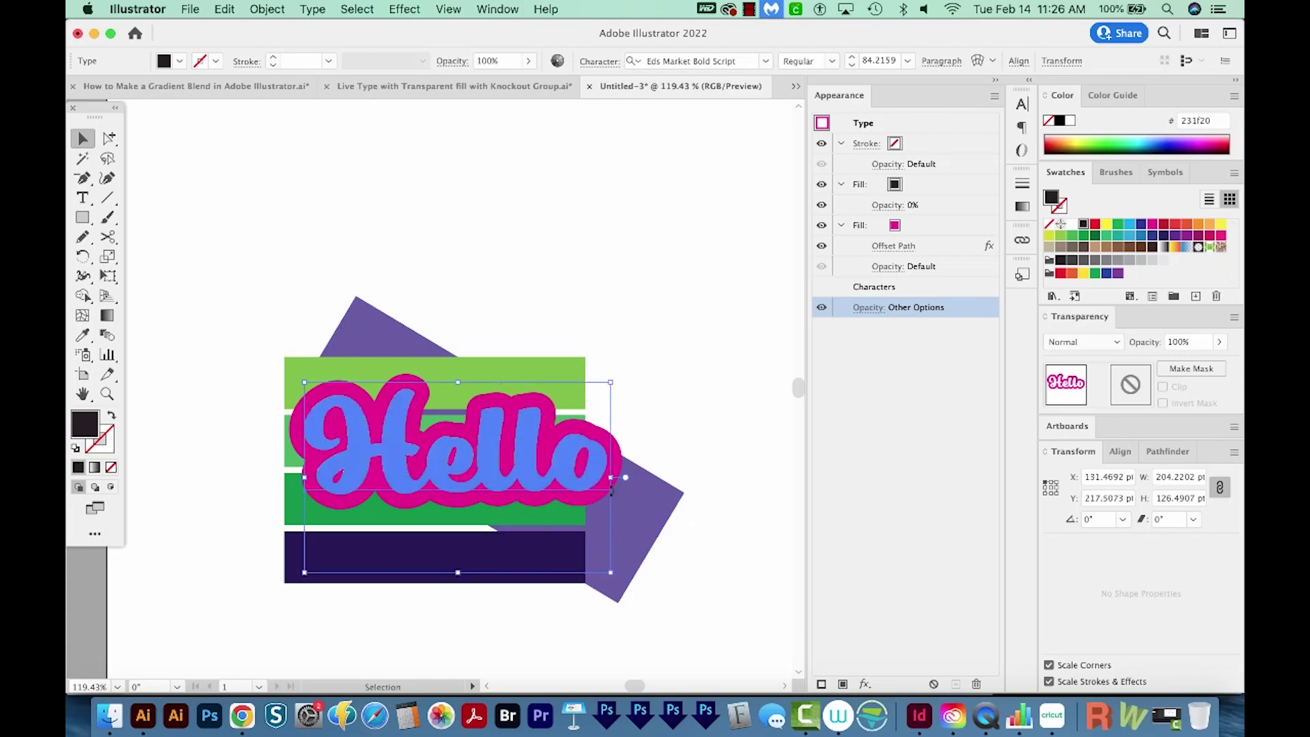
{"action": "left_click", "coordinate": [757, 539]}
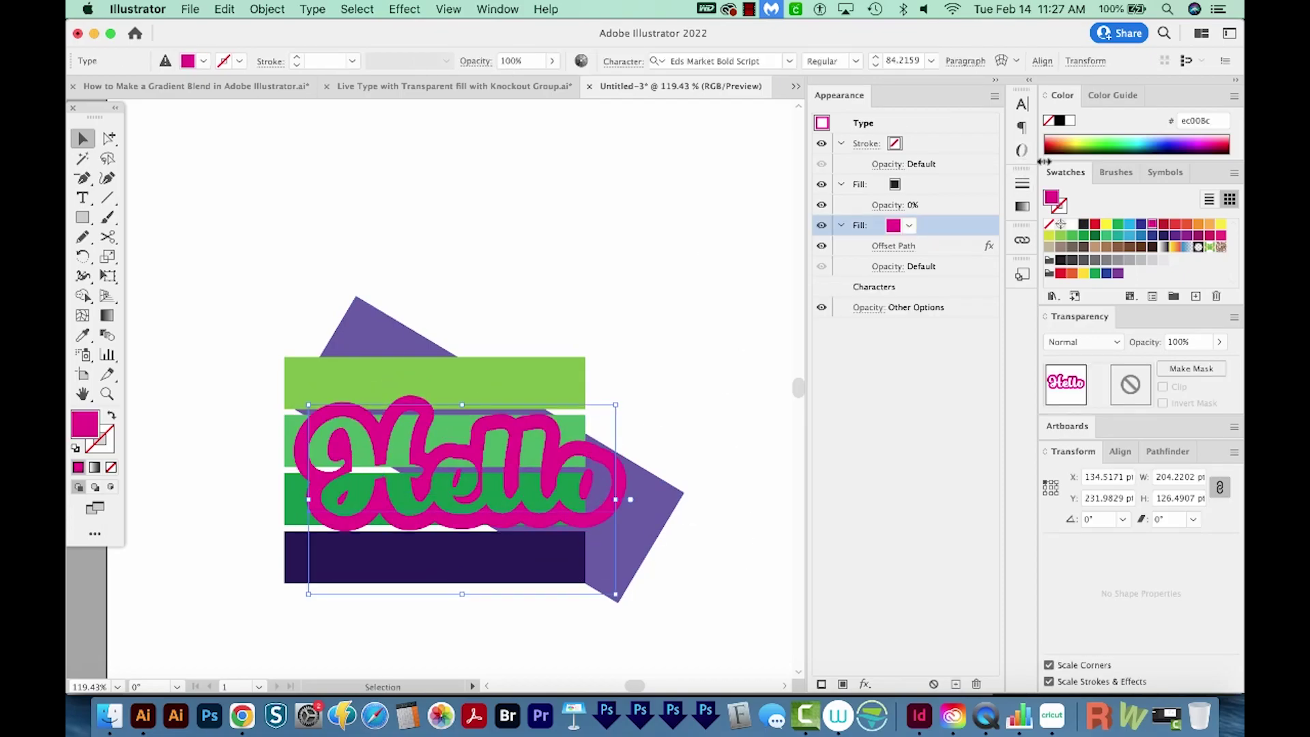
Step: Make Hello's outline fill white, shrink it over the stripes, and duplicate the whole design up-right
{"action": "left_click", "coordinate": [1070, 123]}
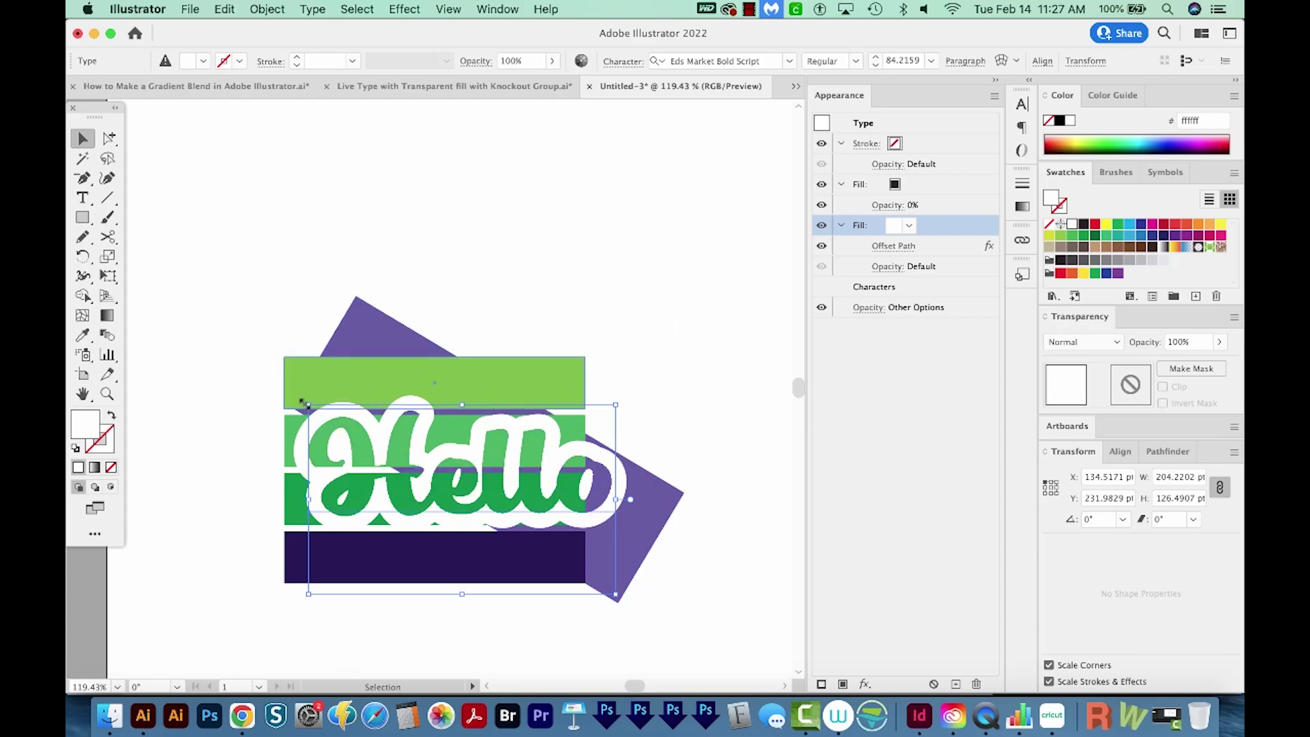
{"action": "left_click_drag", "start_coordinate": [304, 402], "coordinate": [410, 447]}
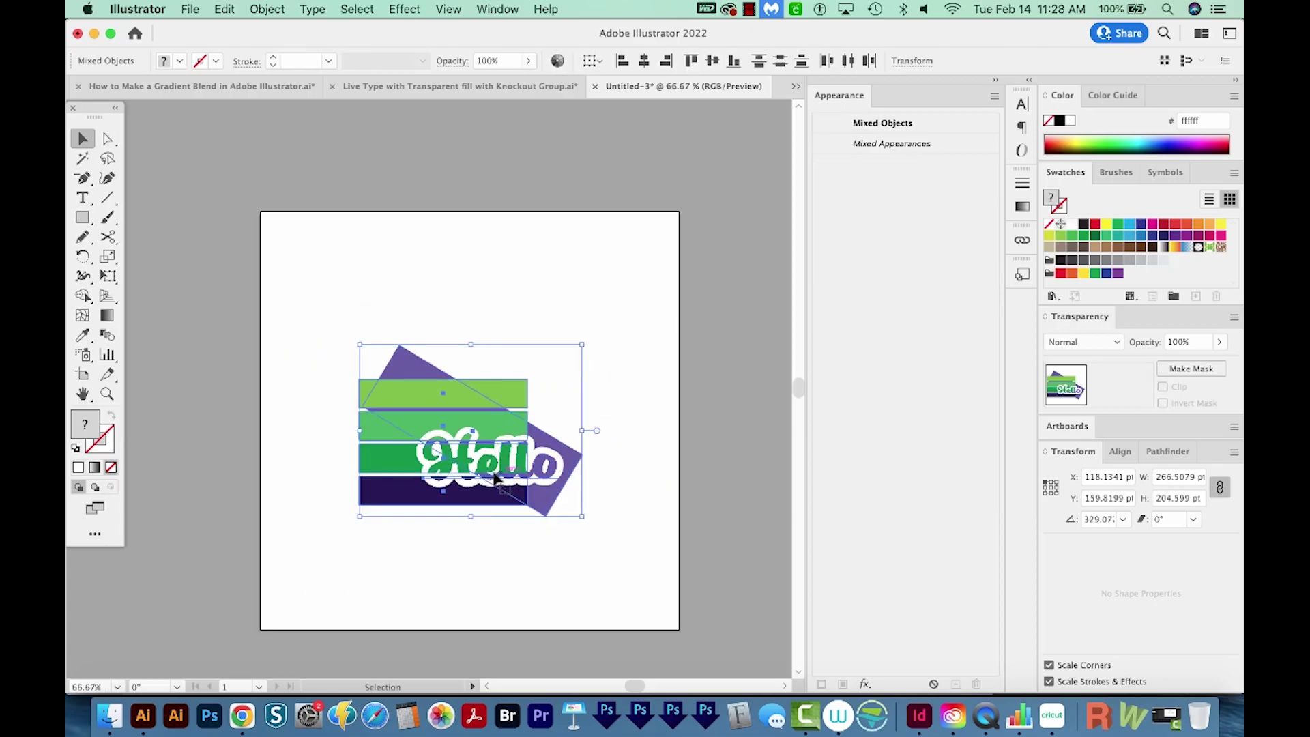
{"action": "left_click_drag", "start_coordinate": [495, 477], "coordinate": [562, 335]}
{"action": "scroll", "coordinate": [592, 301], "scroll_direction": "up", "scroll_amount": 3}
{"action": "scroll", "coordinate": [437, 498], "scroll_direction": "up", "scroll_amount": 2}
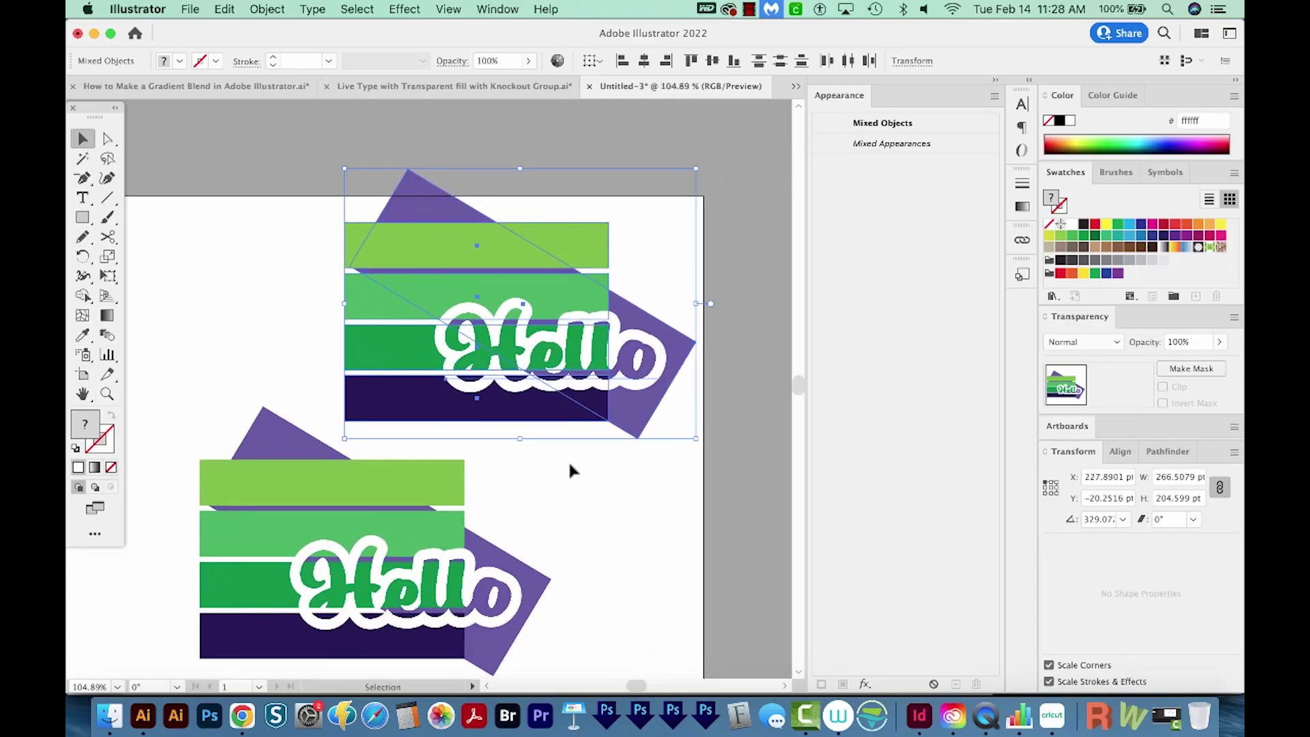
{"action": "key", "text": "super+shift+a"}
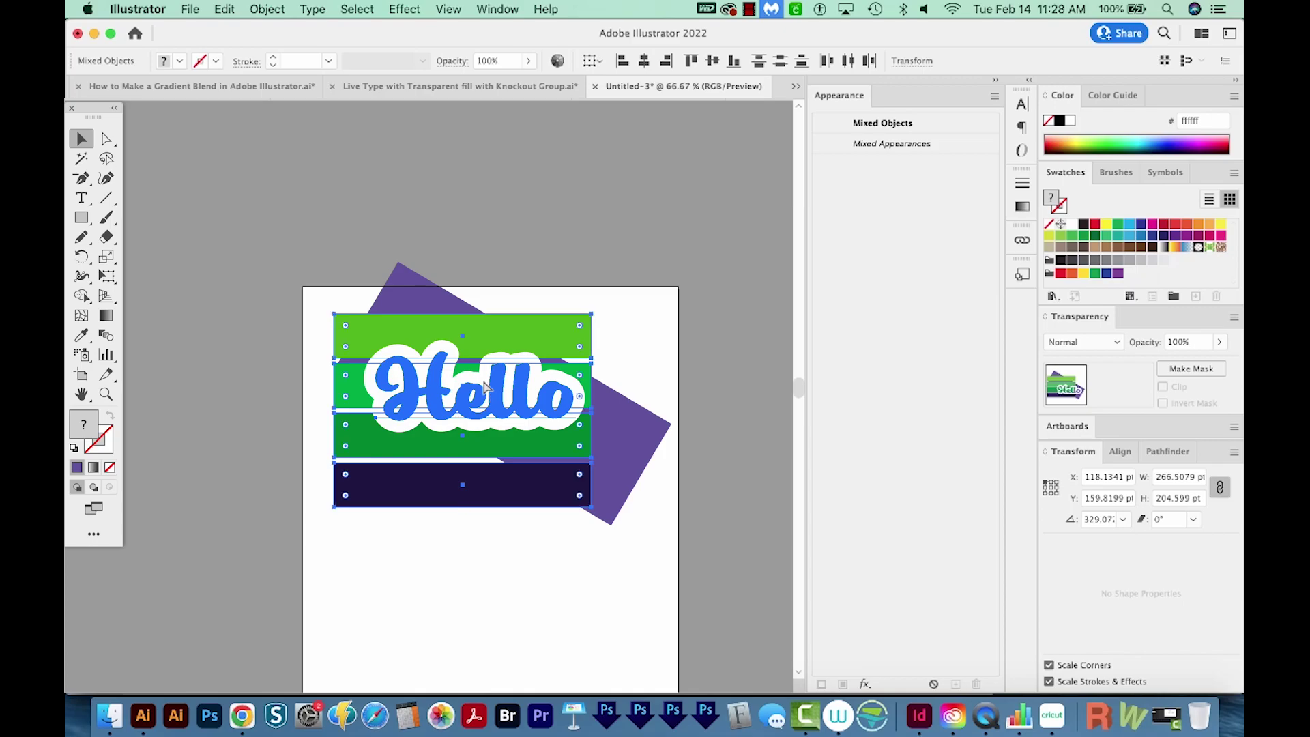
{"action": "left_click", "coordinate": [246, 246]}
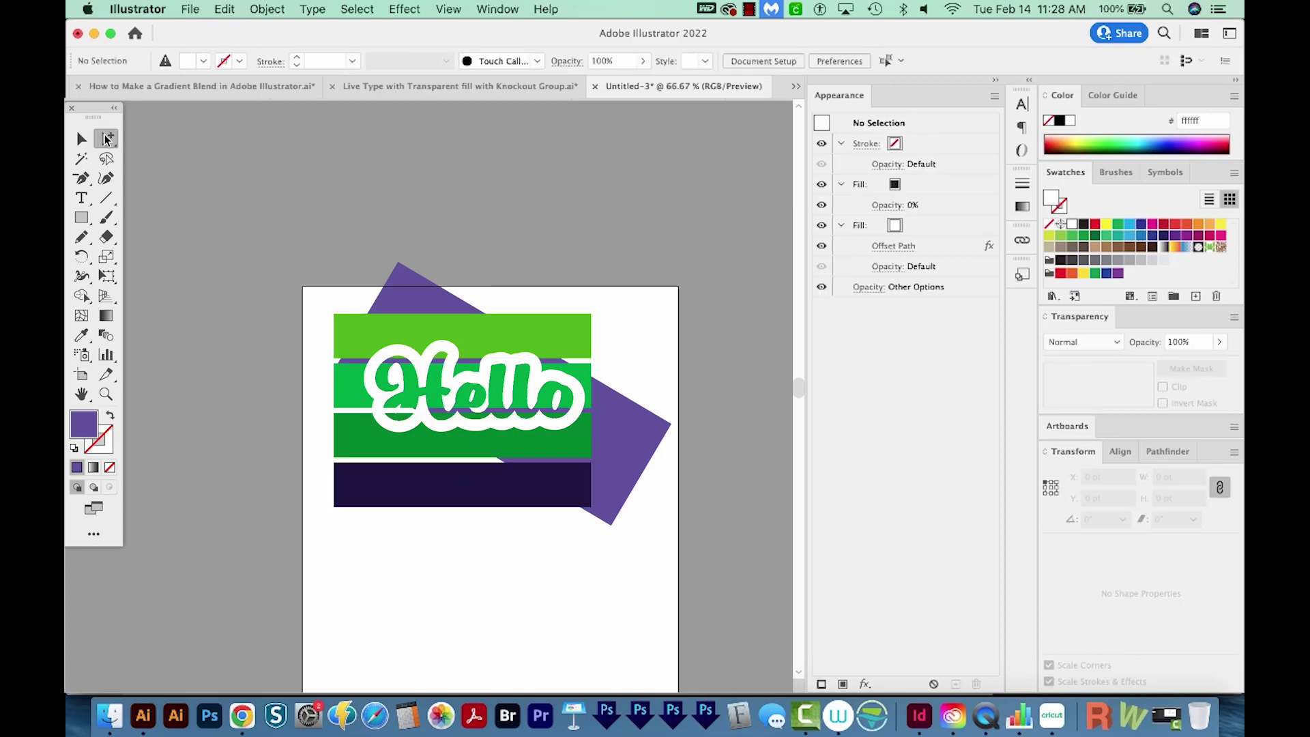
Step: In the copy, set the letter fill to 100% opacity and the outline fill to 0%
{"action": "left_click", "coordinate": [445, 416]}
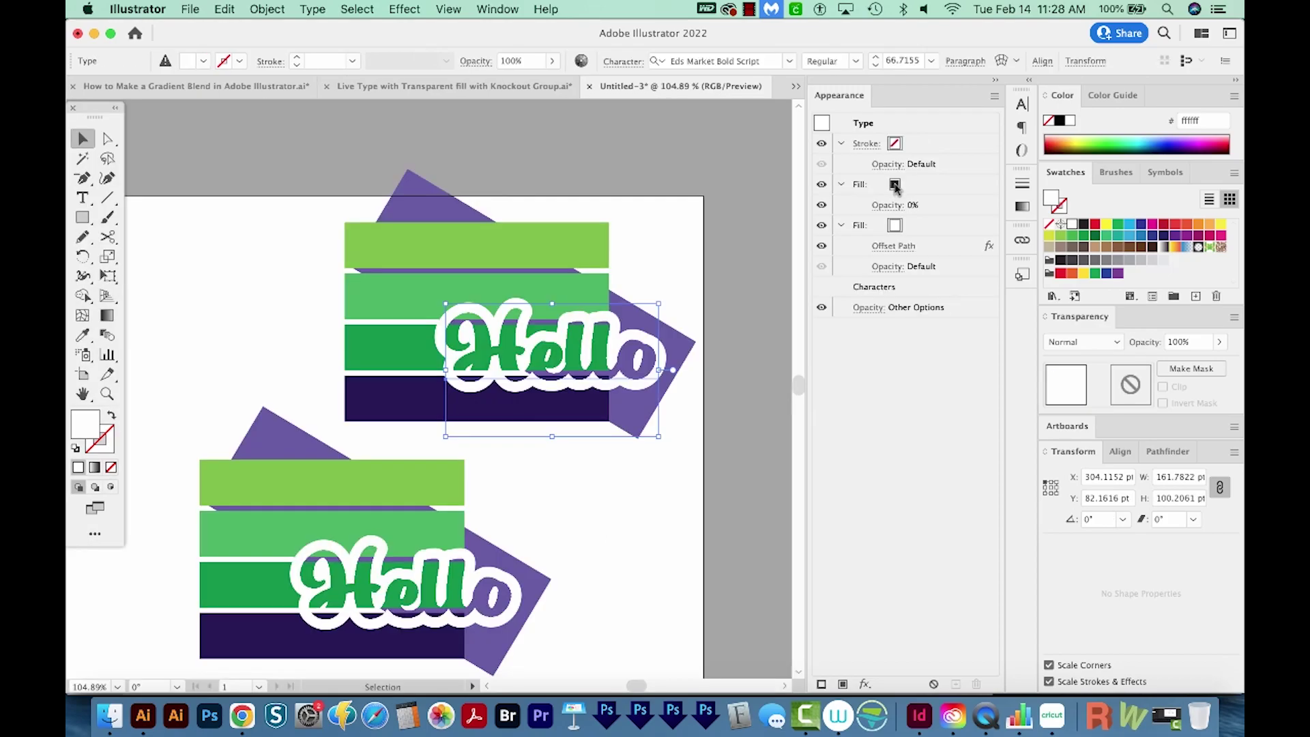
{"action": "left_click", "coordinate": [886, 205]}
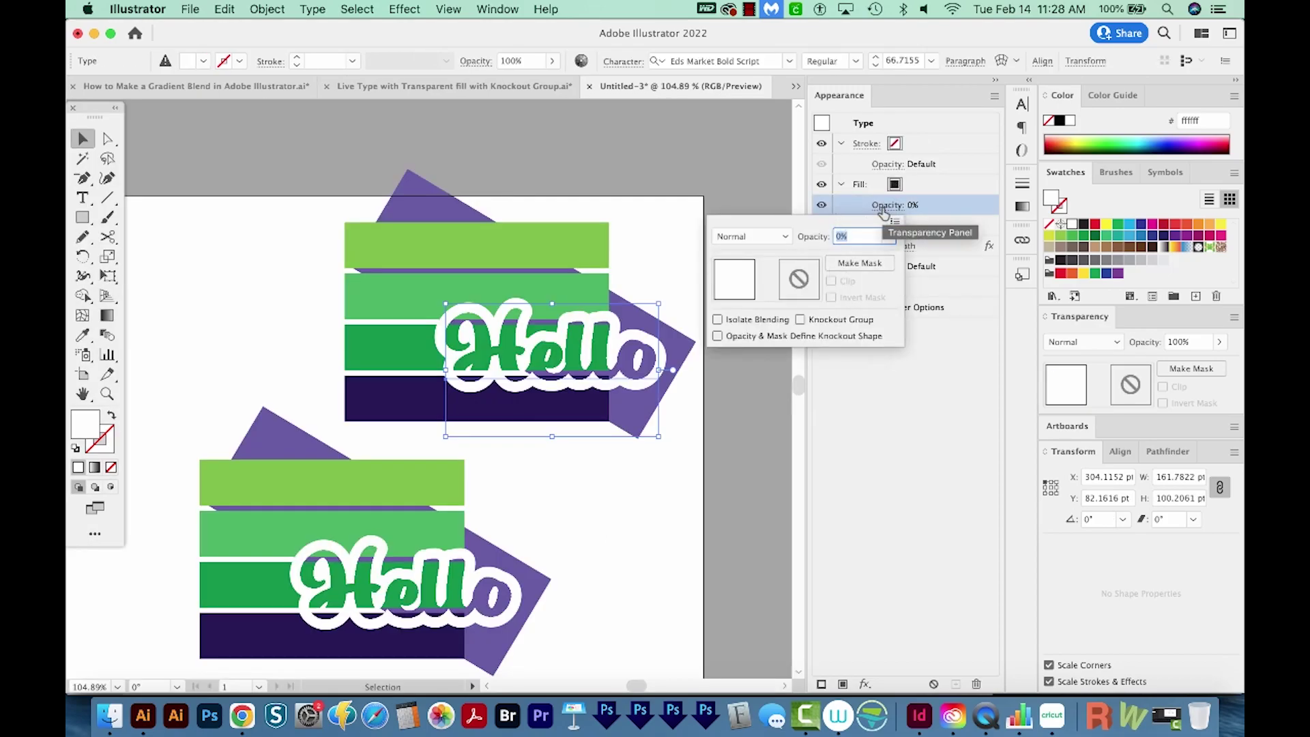
{"action": "type", "text": "100"}
{"action": "key", "text": "Return"}
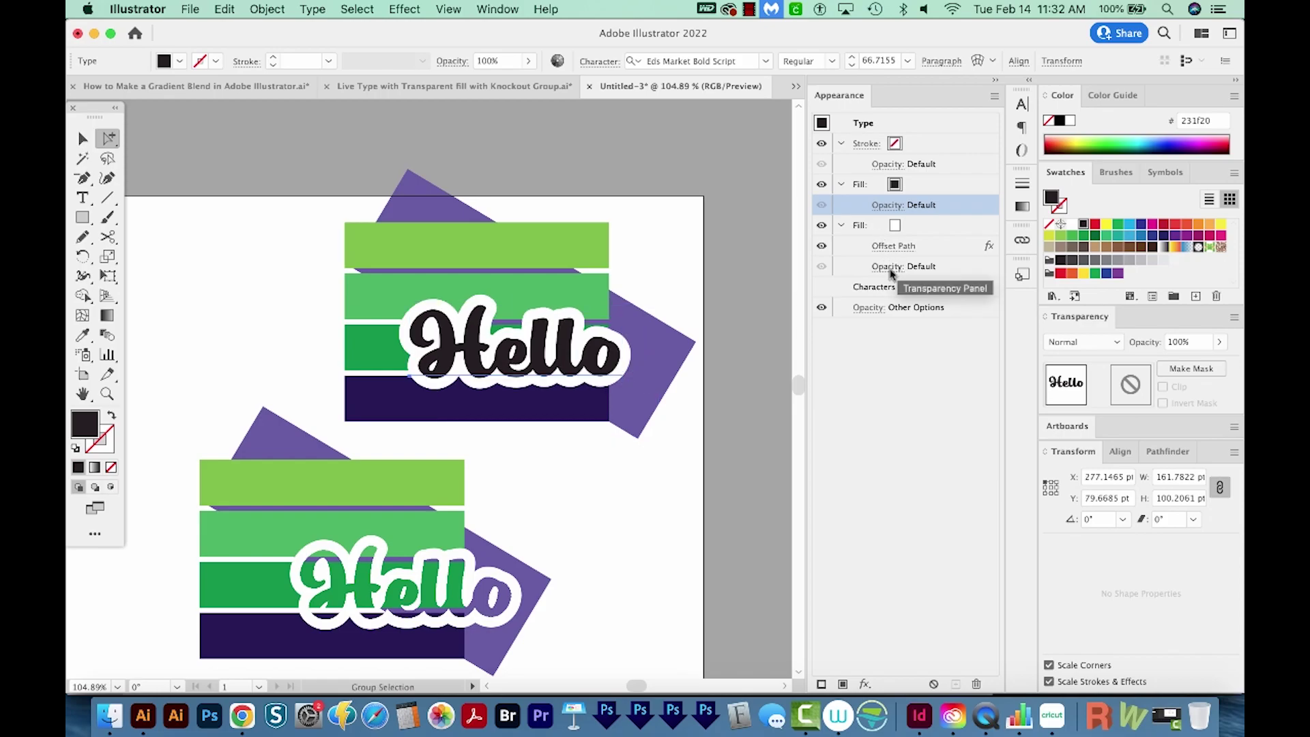
{"action": "left_click", "coordinate": [889, 267]}
{"action": "type", "text": "0"}
{"action": "key", "text": "Return"}
Step: Select the copied Hello design group and turn on Knockout Group for it
{"action": "key", "text": "v"}
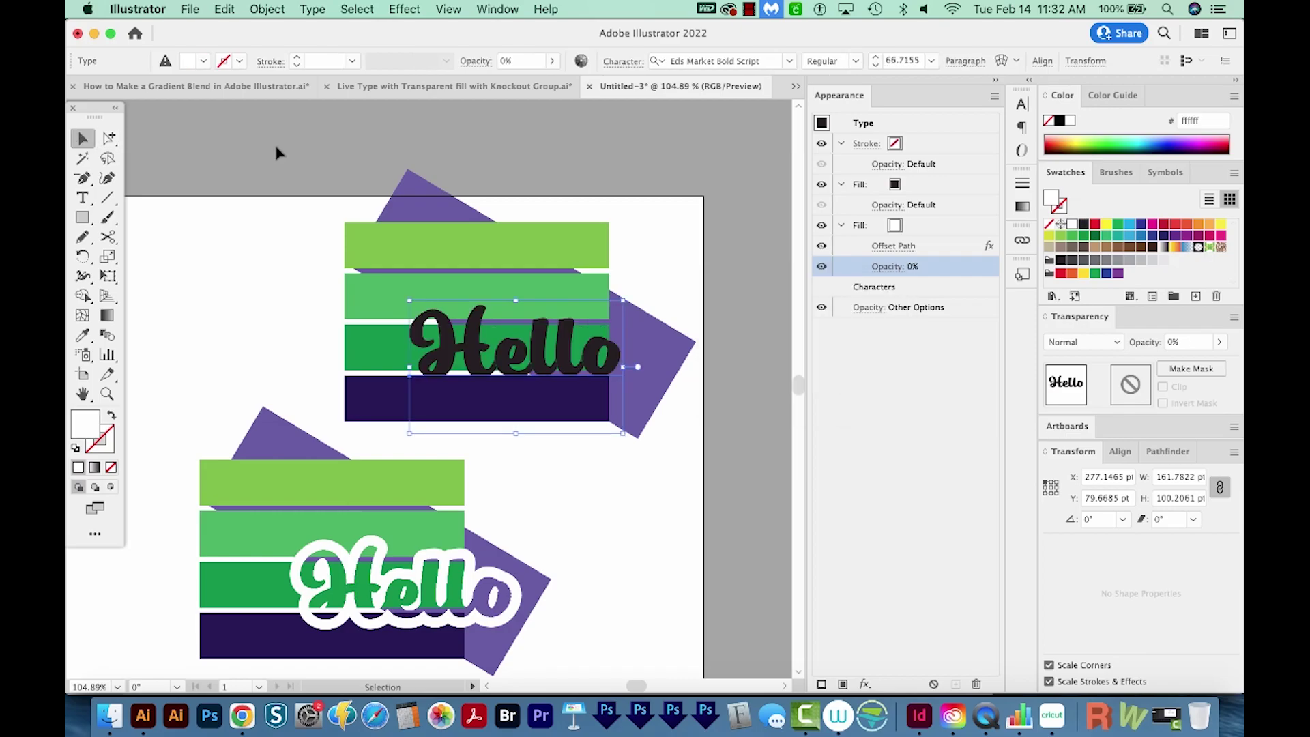
{"action": "left_click", "coordinate": [274, 141]}
{"action": "left_click", "coordinate": [412, 266]}
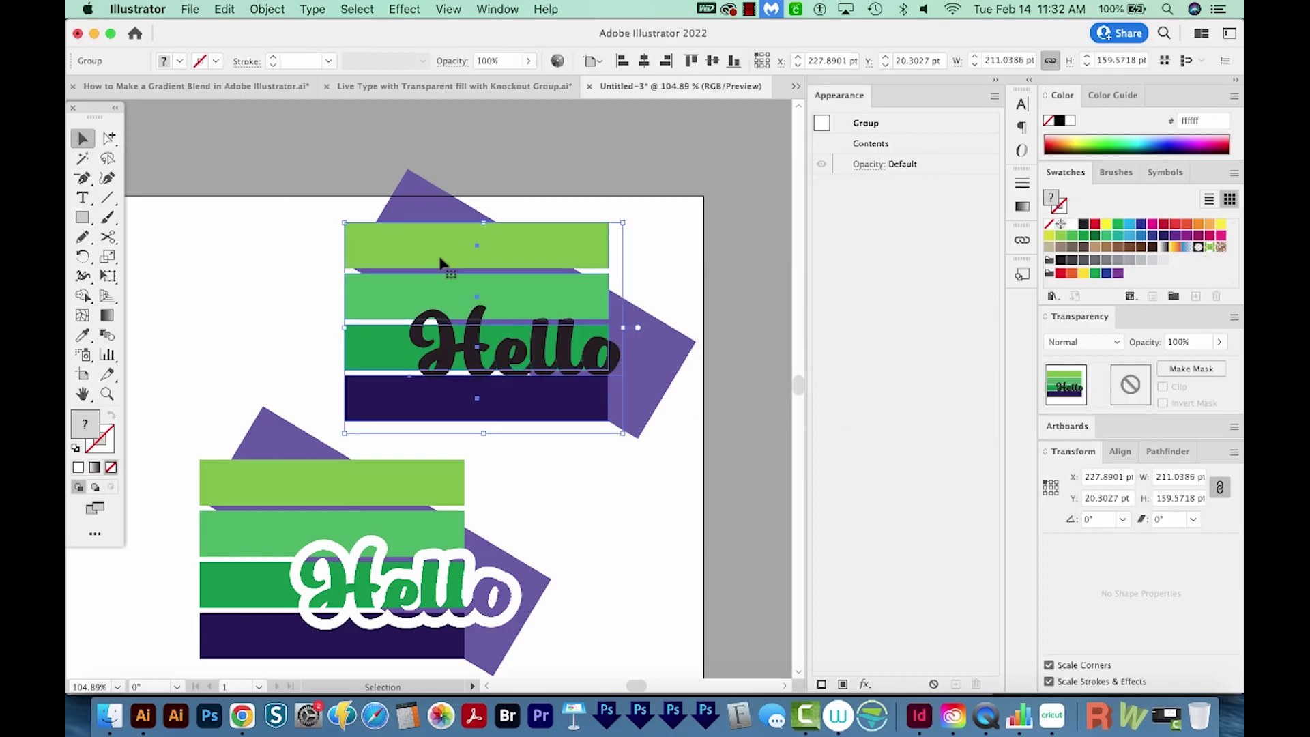
{"action": "left_click", "coordinate": [875, 166]}
{"action": "left_click", "coordinate": [781, 279]}
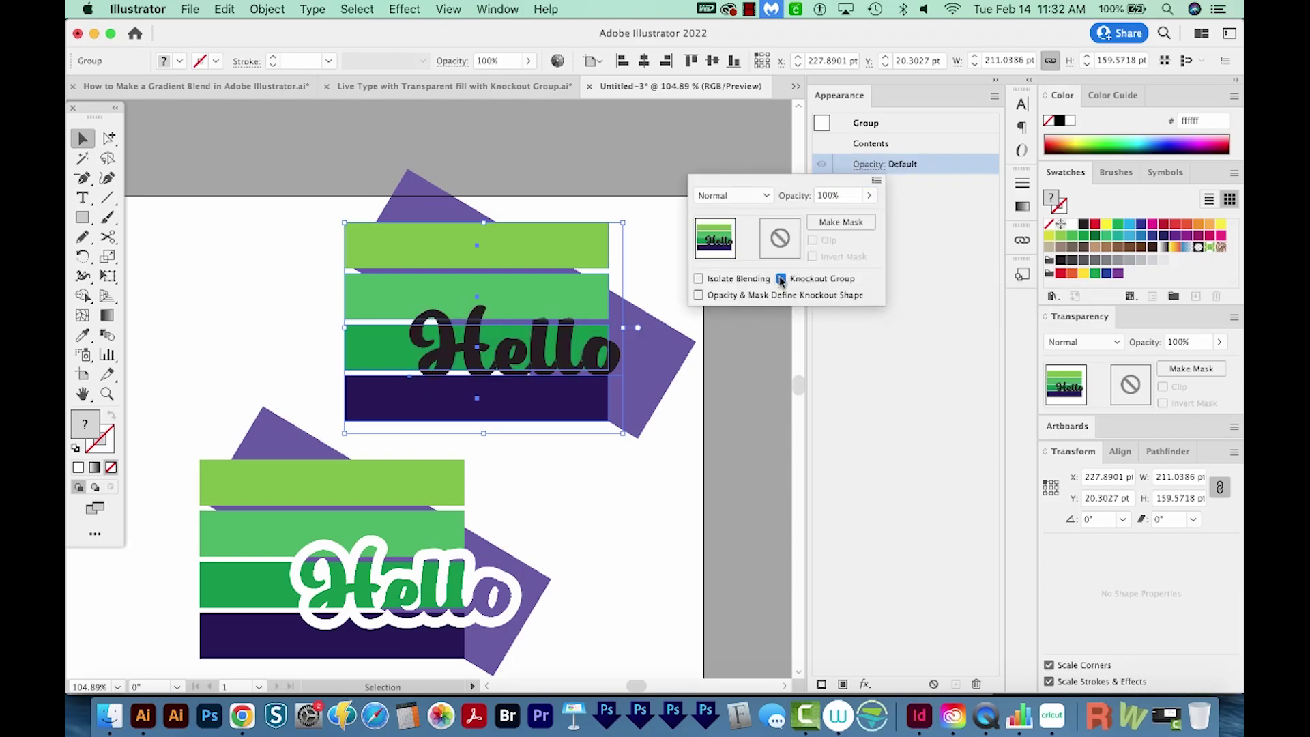
{"action": "left_click", "coordinate": [781, 279]}
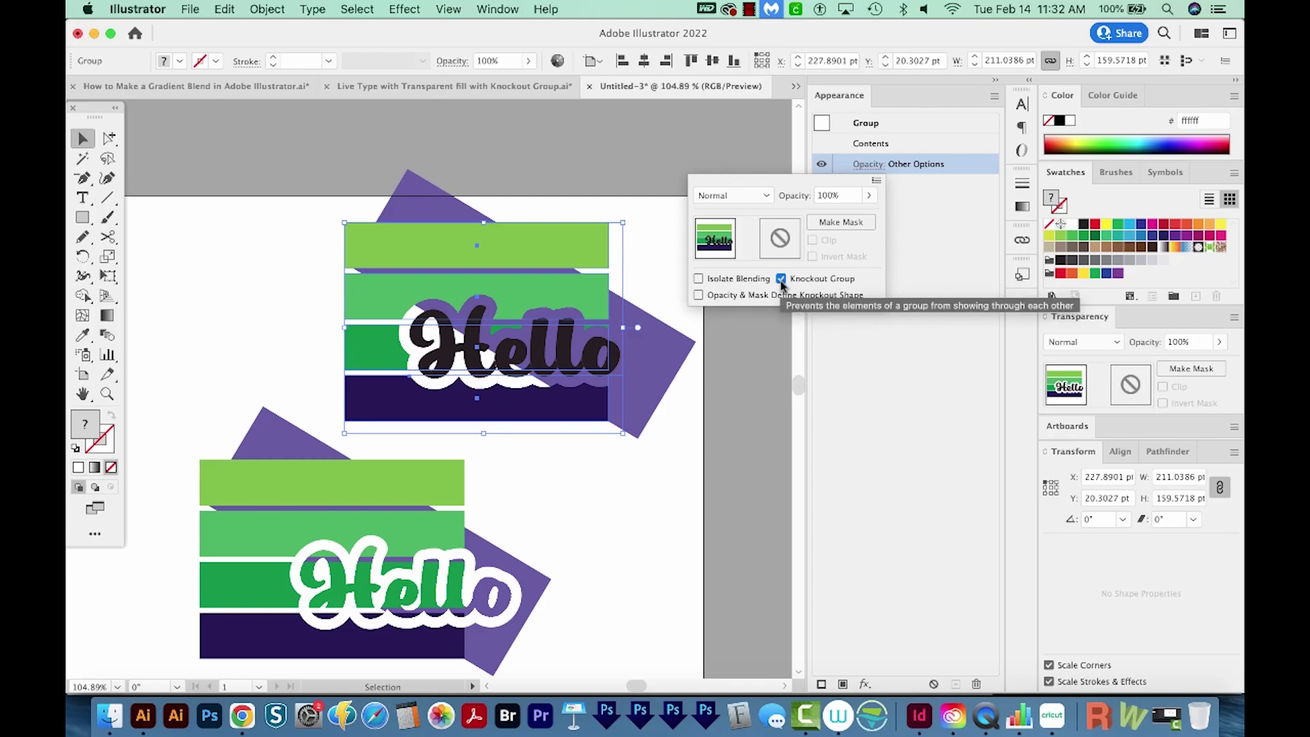
{"action": "left_click", "coordinate": [420, 362]}
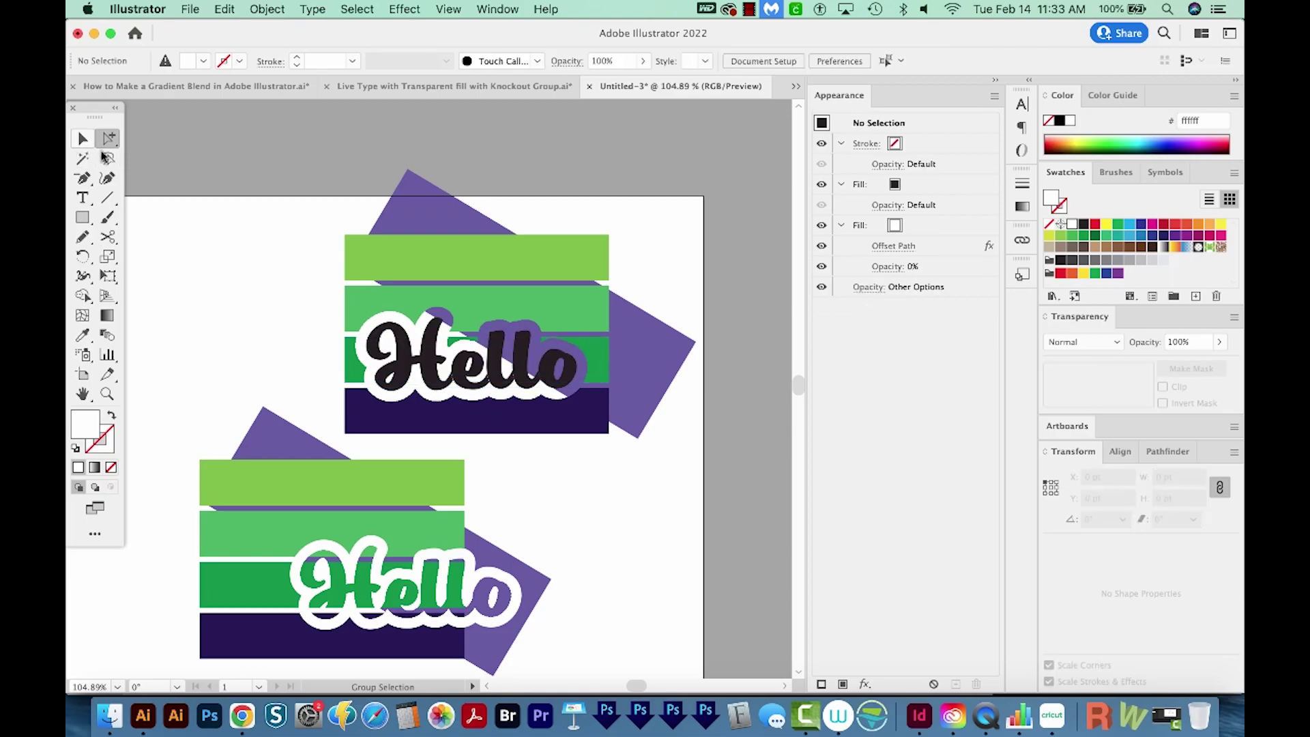
Step: Reduce the black Hello's Offset Path to 3 pt
{"action": "left_click", "coordinate": [421, 380]}
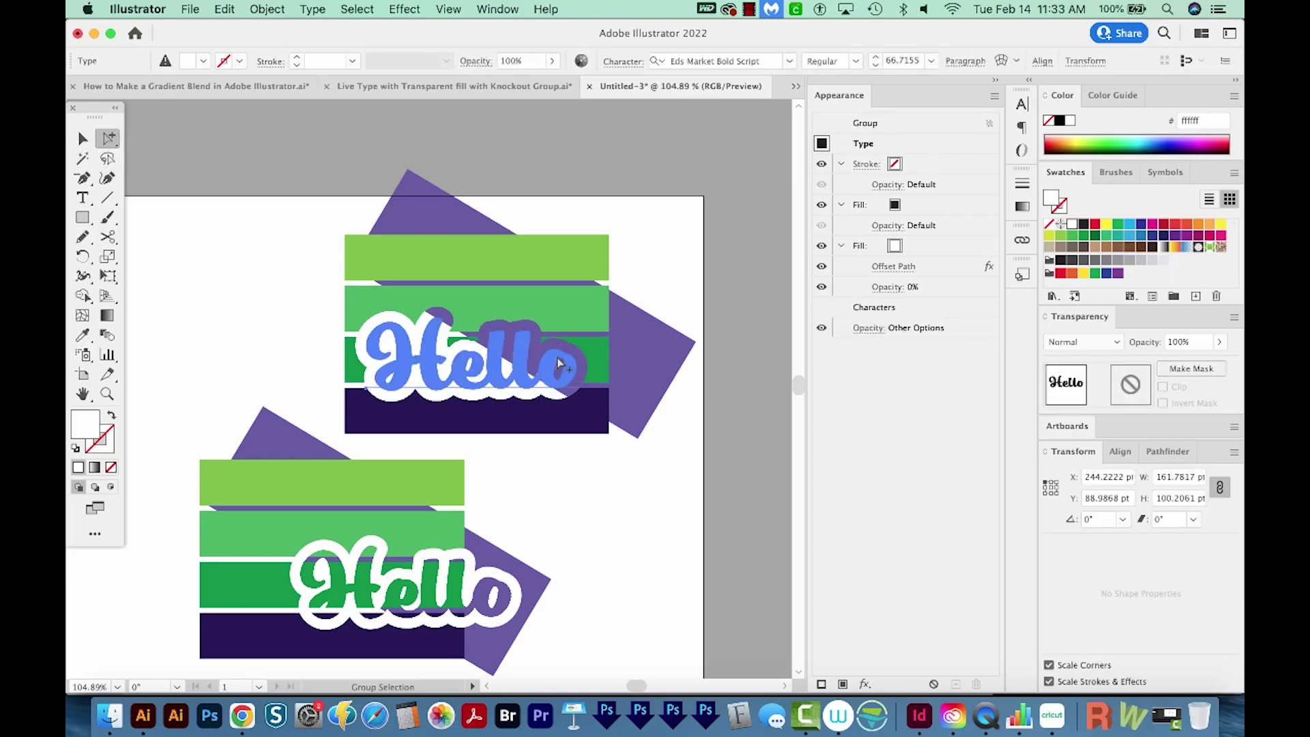
{"action": "left_click", "coordinate": [900, 267]}
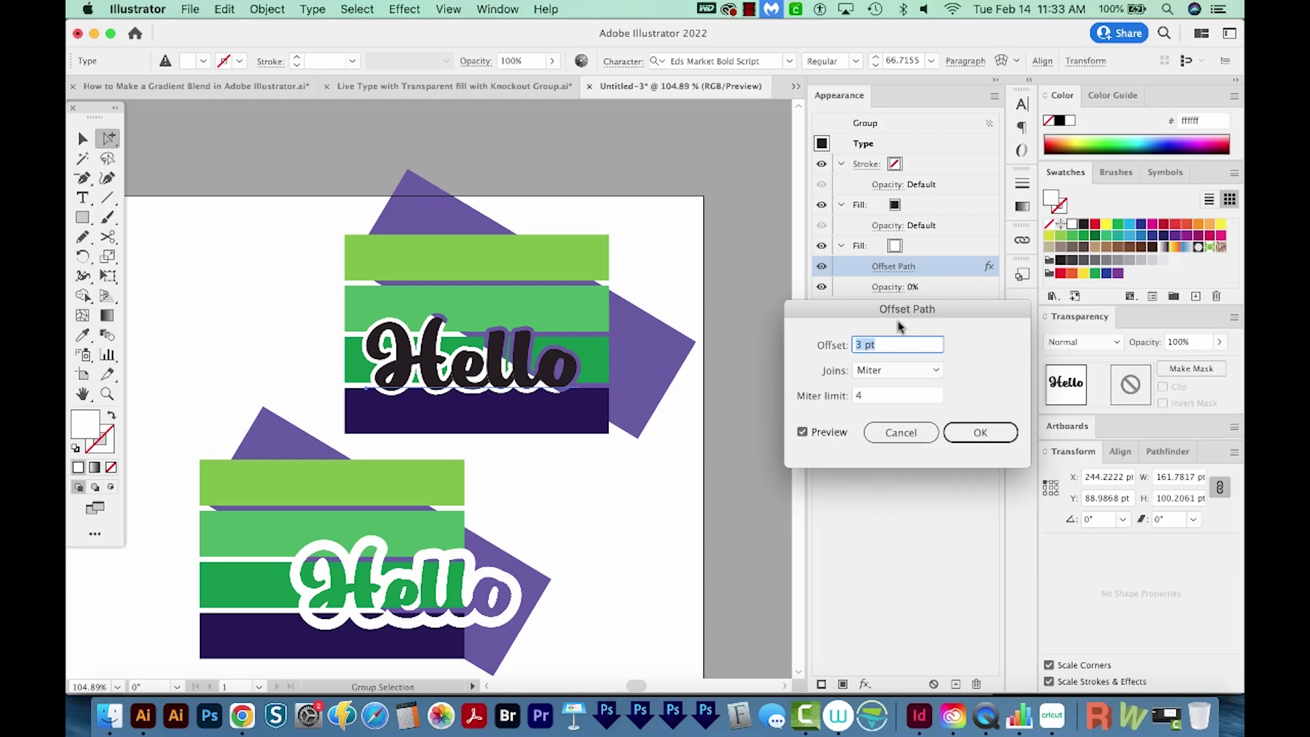
{"action": "left_click", "coordinate": [979, 433]}
Step: Nudge the lower Hello lettering slightly left and down, then deselect
{"action": "key", "text": "v"}
{"action": "scroll", "coordinate": [423, 578], "scroll_direction": "down", "scroll_amount": 1}
{"action": "left_click", "coordinate": [423, 579]}
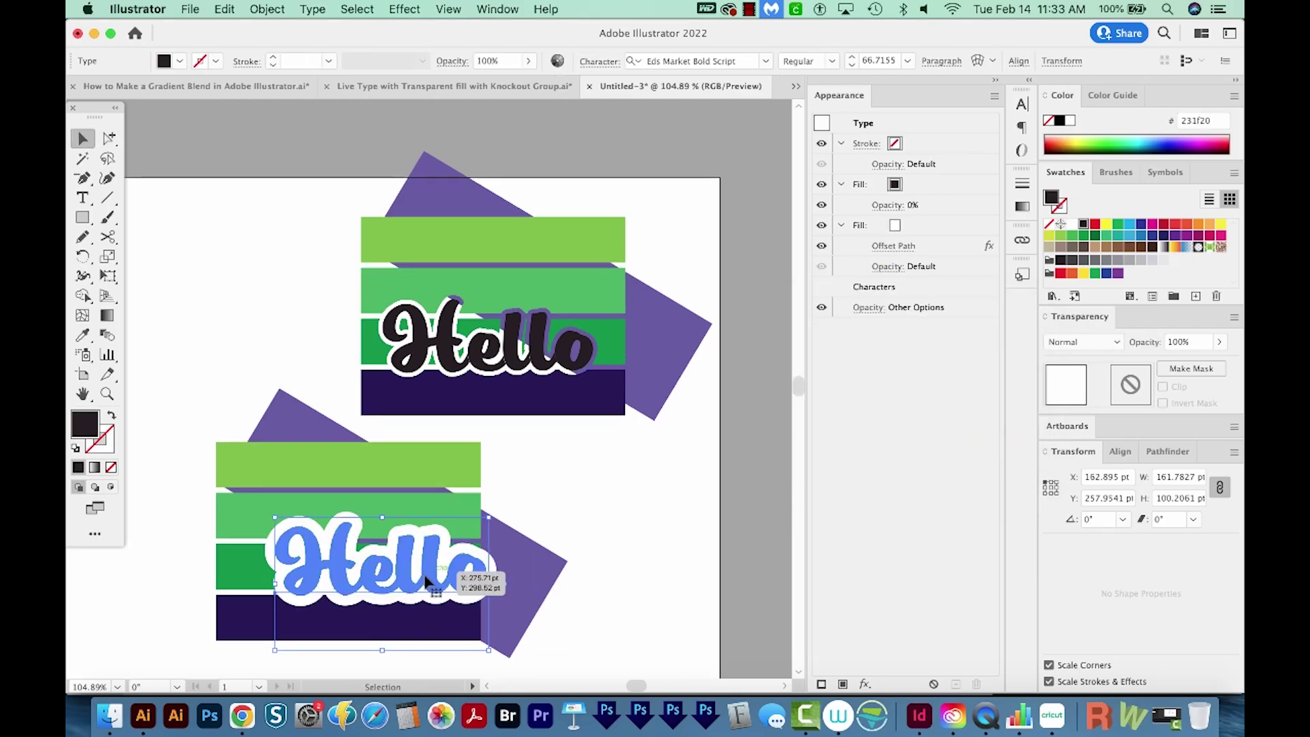
{"action": "mouse_move", "coordinate": [403, 565]}
{"action": "left_mouse_down"}
{"action": "mouse_move", "coordinate": [418, 531]}
{"action": "mouse_move", "coordinate": [393, 570]}
{"action": "left_mouse_up"}
{"action": "left_click", "coordinate": [496, 380]}
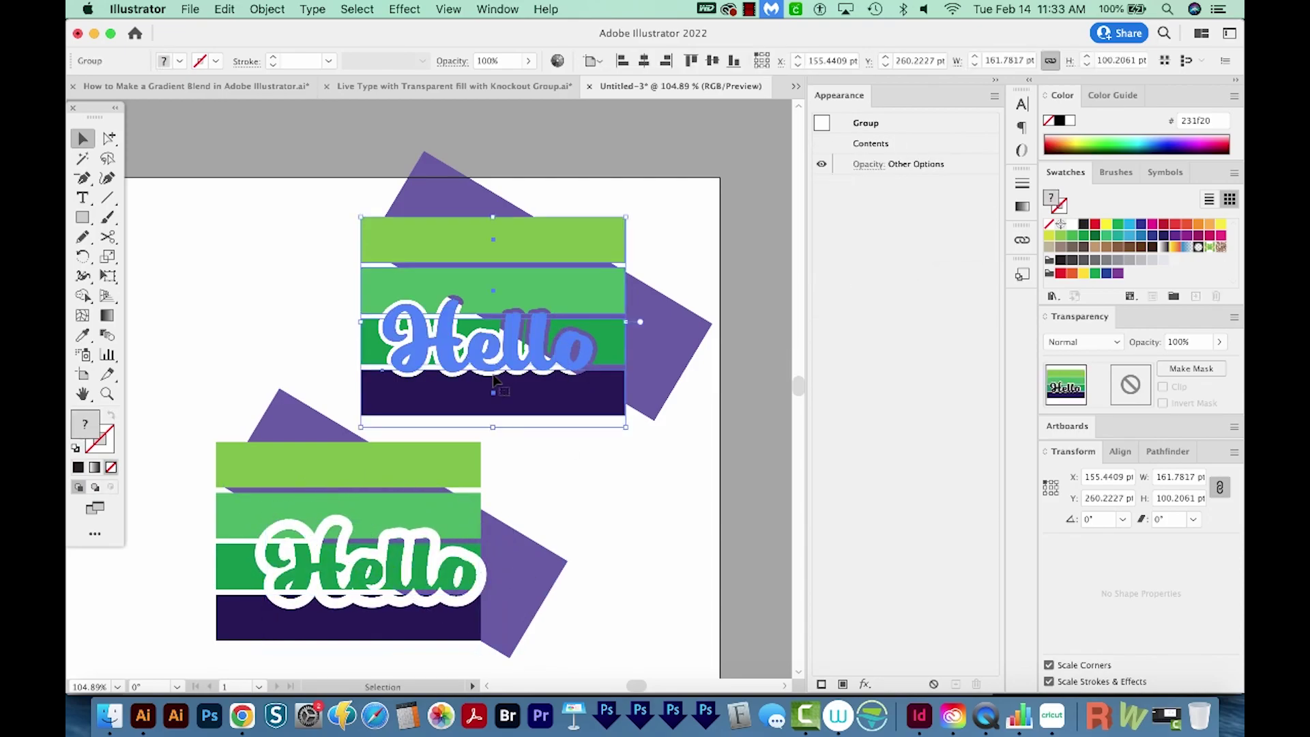
{"action": "left_click", "coordinate": [745, 429]}
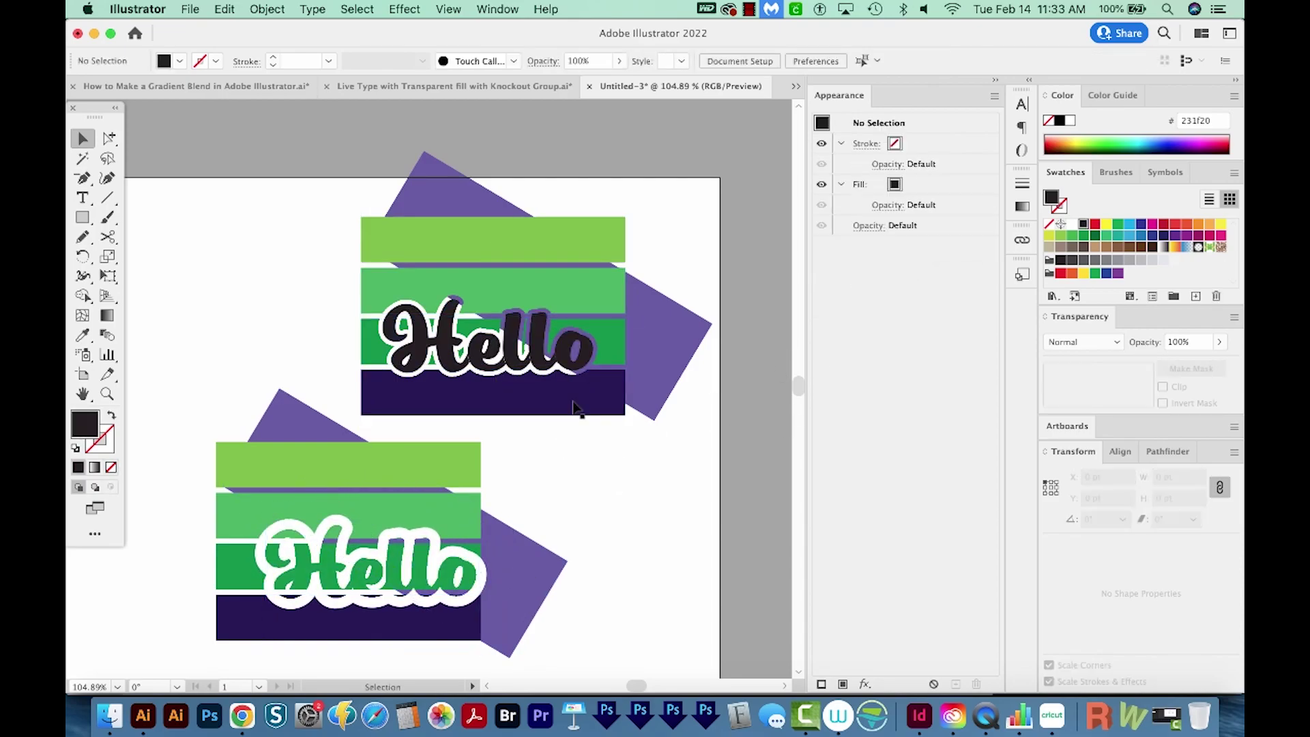
Step: Zoom in and move the purple rotated rectangle about 5 pt to the right
{"action": "key", "text": "super+equal"}
{"action": "left_click", "coordinate": [473, 396], "text": "alt"}
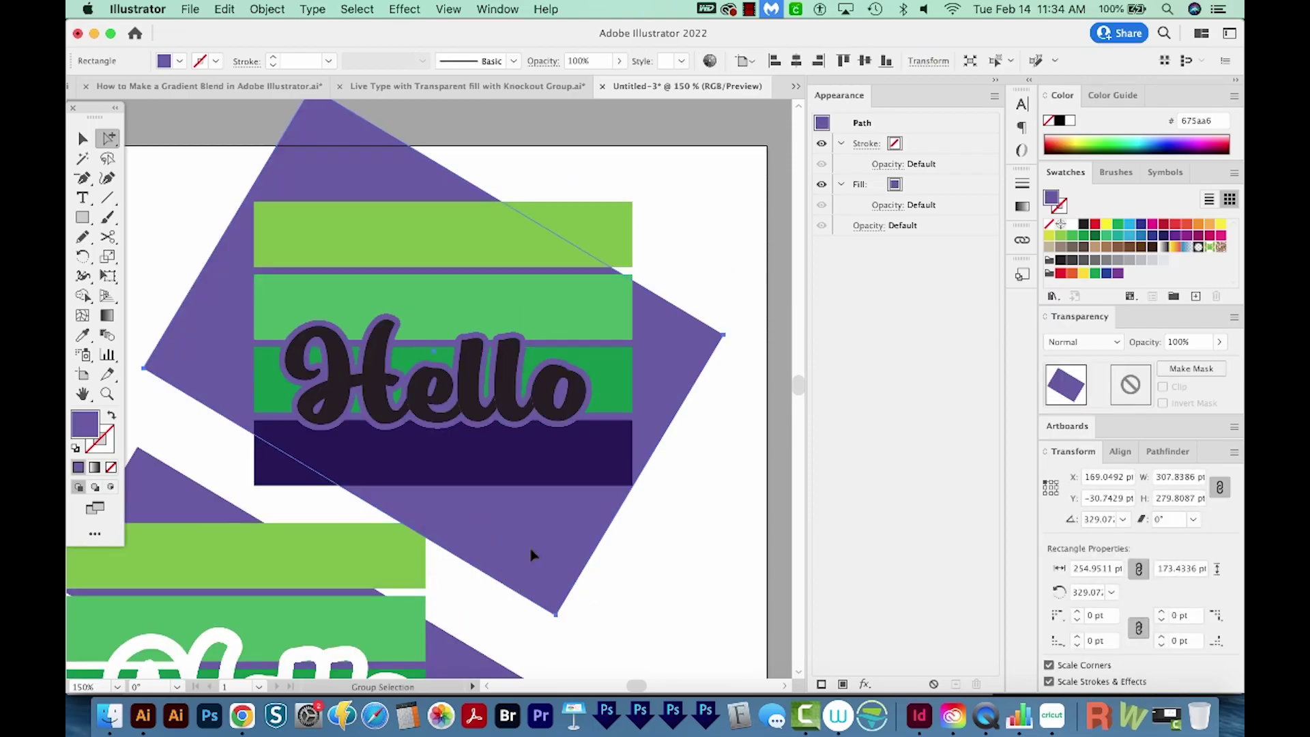
{"action": "mouse_move", "coordinate": [533, 554]}
{"action": "left_mouse_down"}
{"action": "mouse_move", "coordinate": [599, 439]}
{"action": "mouse_move", "coordinate": [666, 409]}
{"action": "mouse_move", "coordinate": [539, 554]}
{"action": "left_mouse_up"}
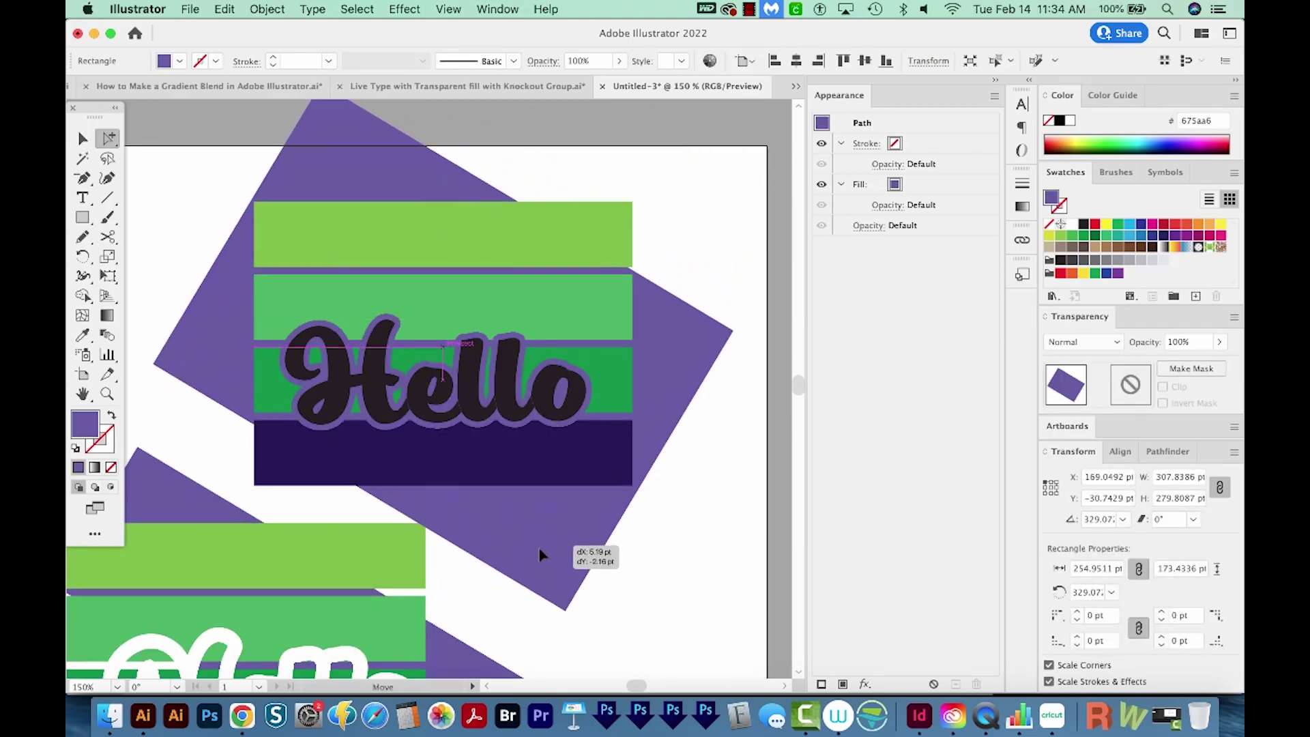